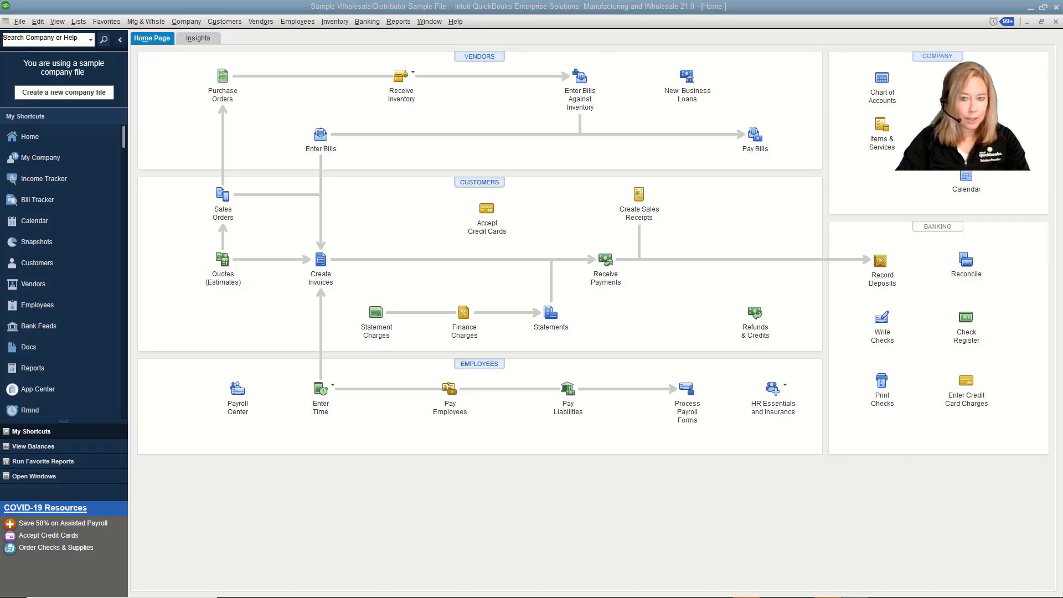
- Open the Vendor Center and list the items purchased from the vendor Foster Lighting
{"action": "left_click", "coordinate": [270, 23]}
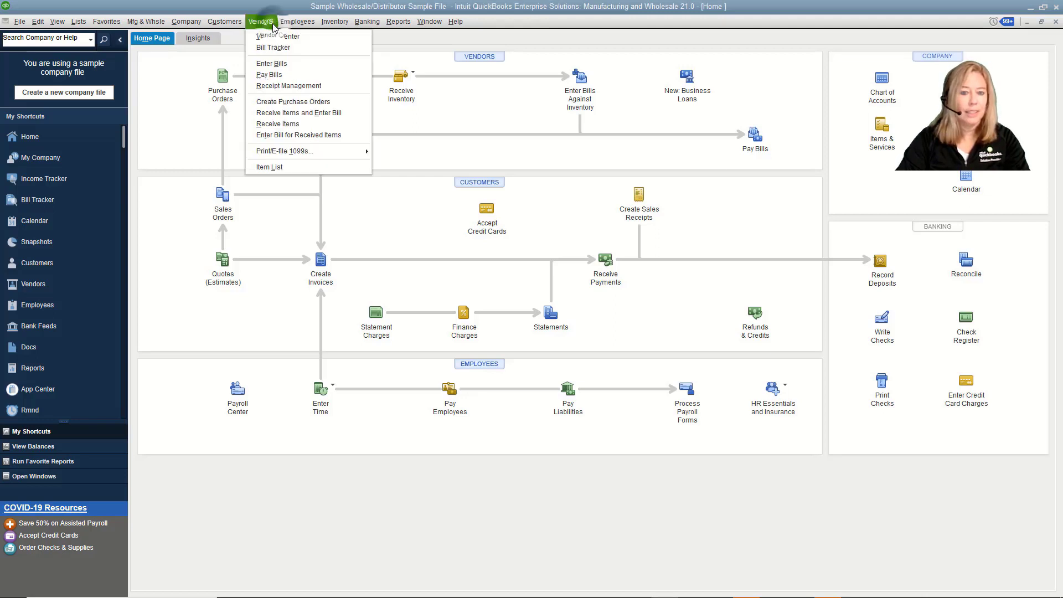
{"action": "left_click", "coordinate": [272, 36]}
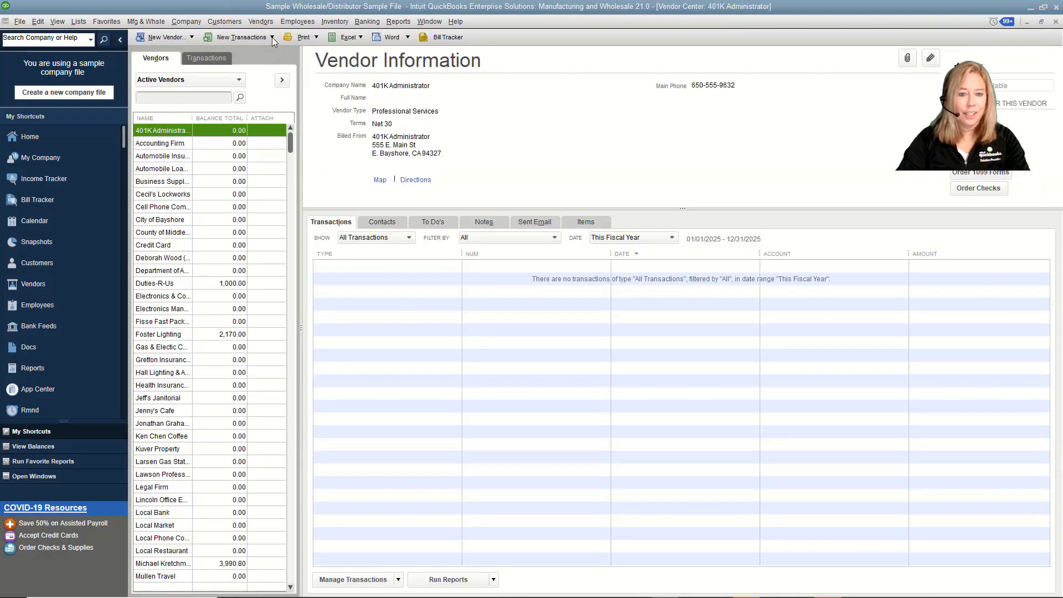
{"action": "left_click", "coordinate": [170, 334]}
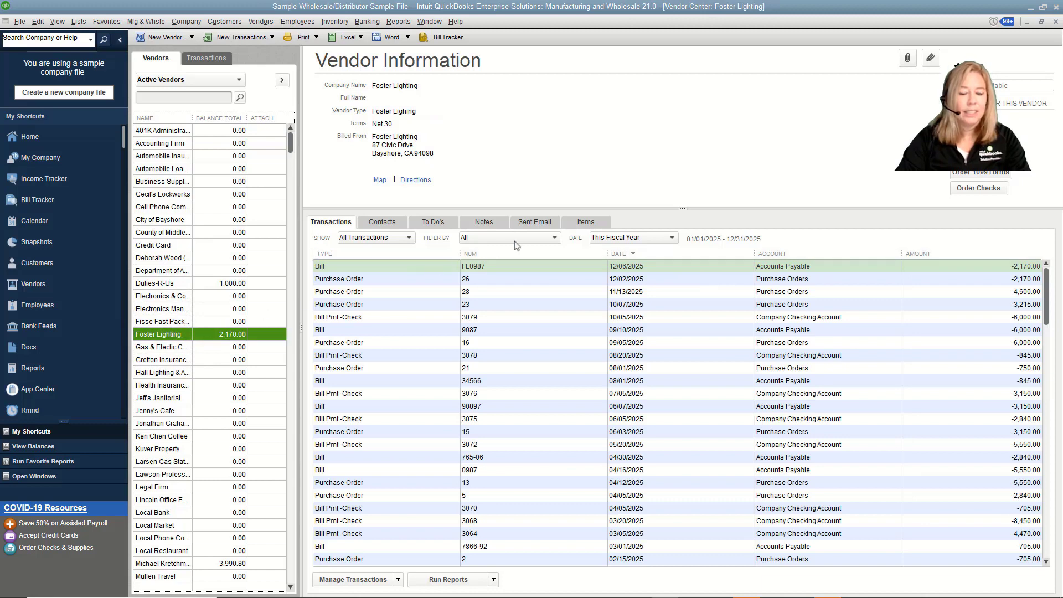
{"action": "left_click", "coordinate": [587, 222]}
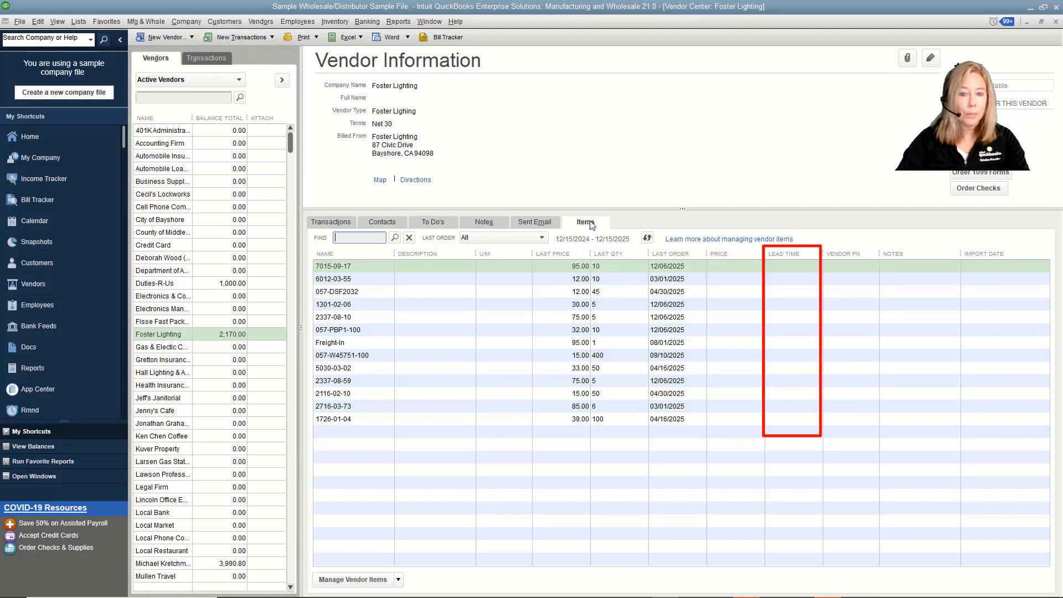
- View the add/edit vendor items grid for Foster Lighting, then close it and the Vendor Center
{"action": "left_click", "coordinate": [364, 581]}
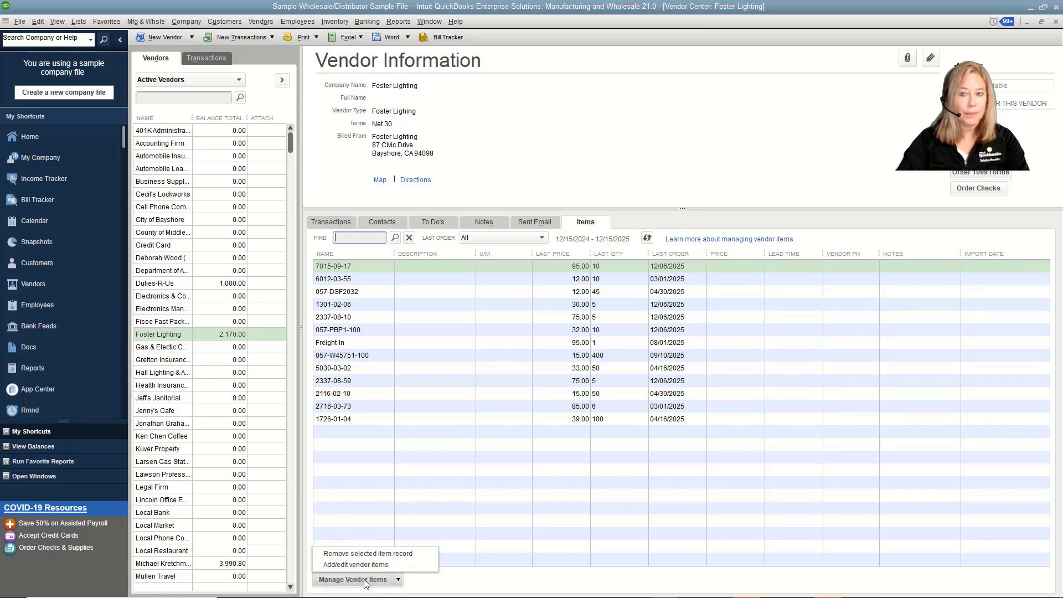
{"action": "left_click", "coordinate": [423, 565]}
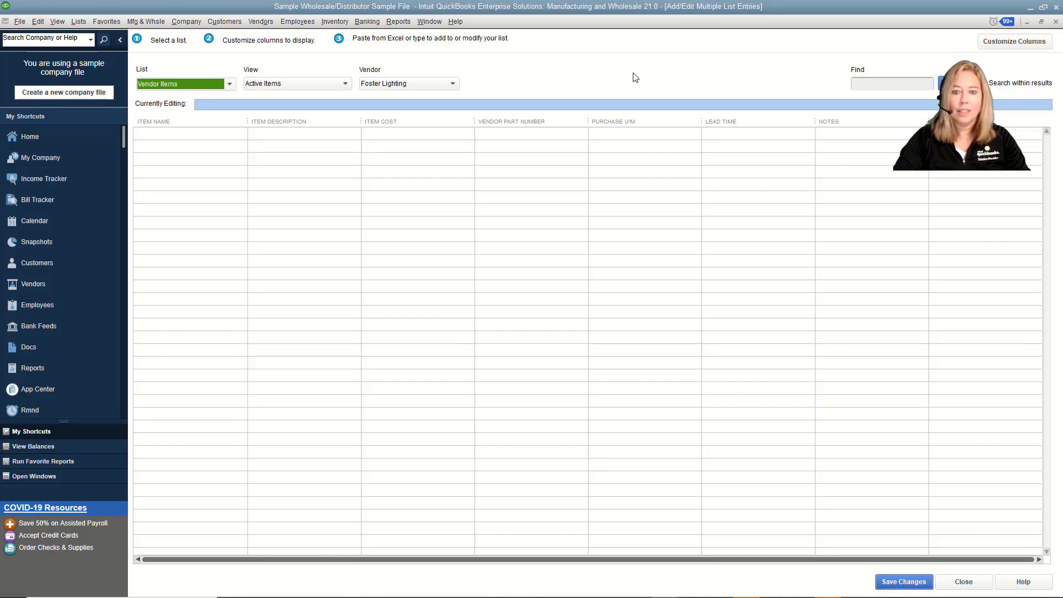
{"action": "key", "text": "Escape"}
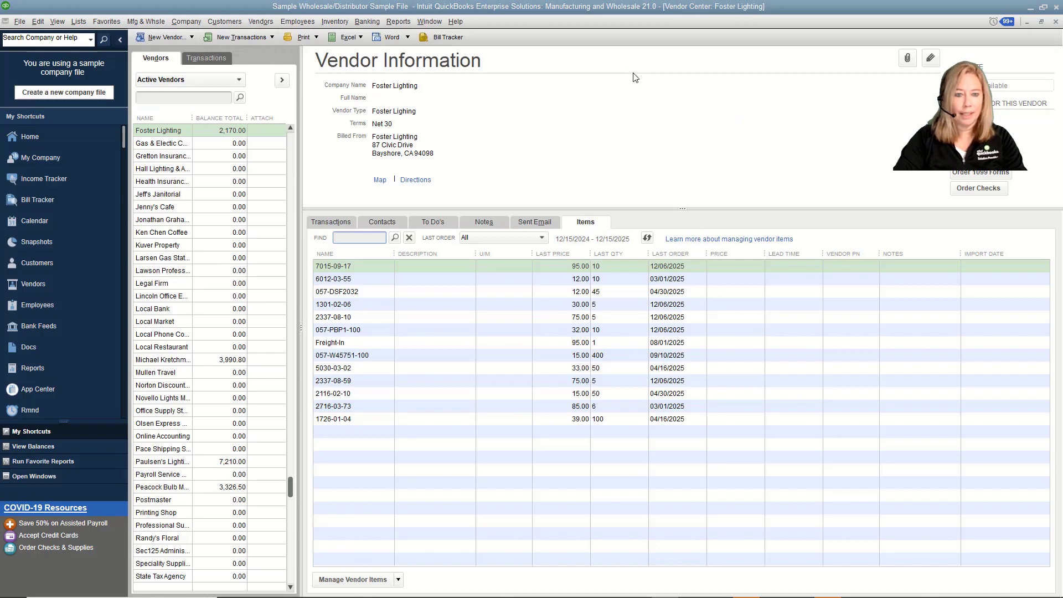
{"action": "left_click", "coordinate": [369, 580]}
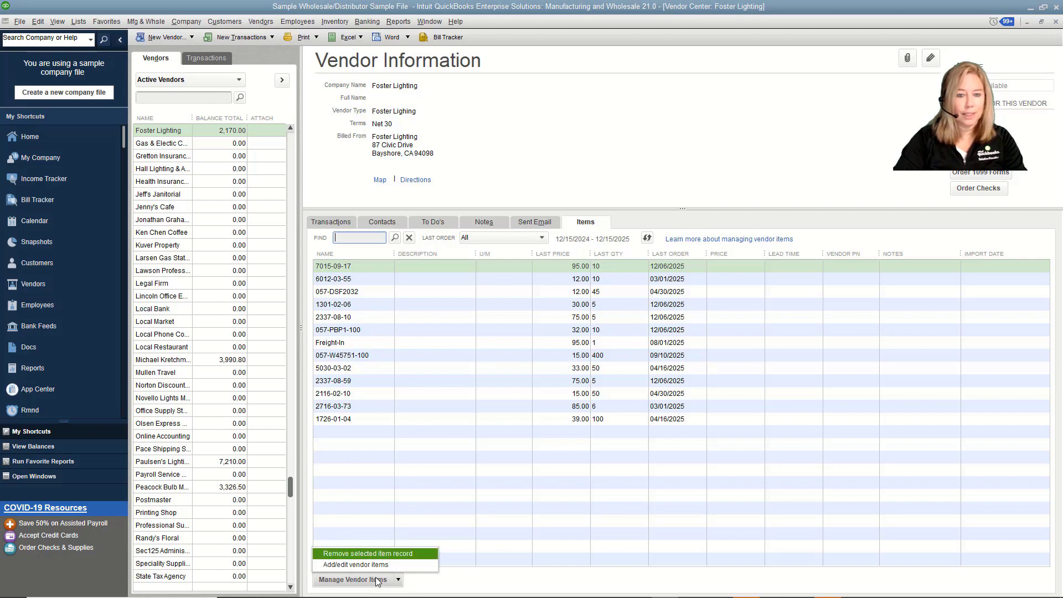
{"action": "left_click", "coordinate": [384, 566]}
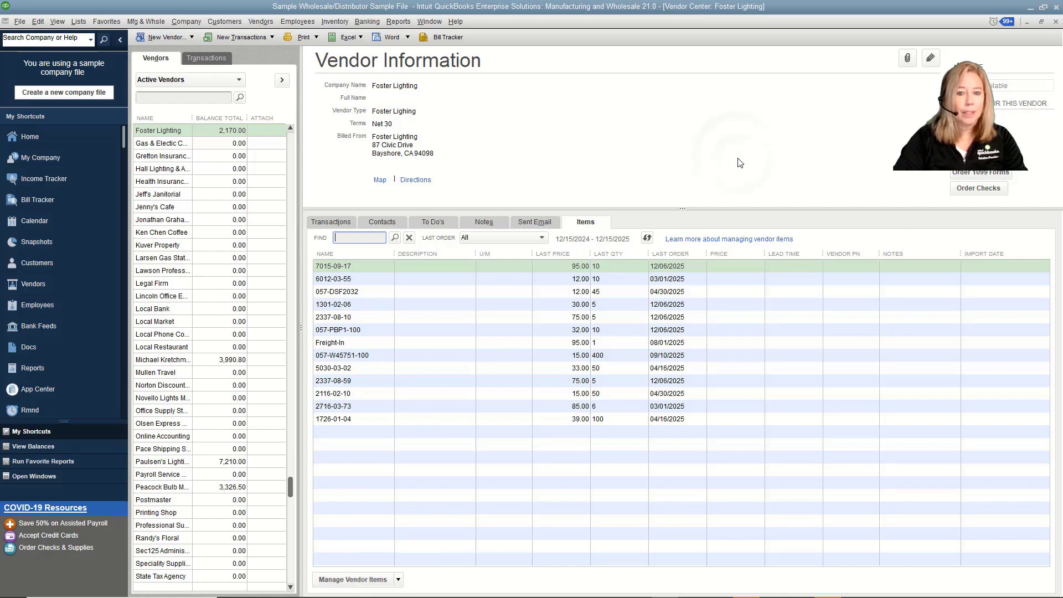
{"action": "left_click", "coordinate": [1058, 23]}
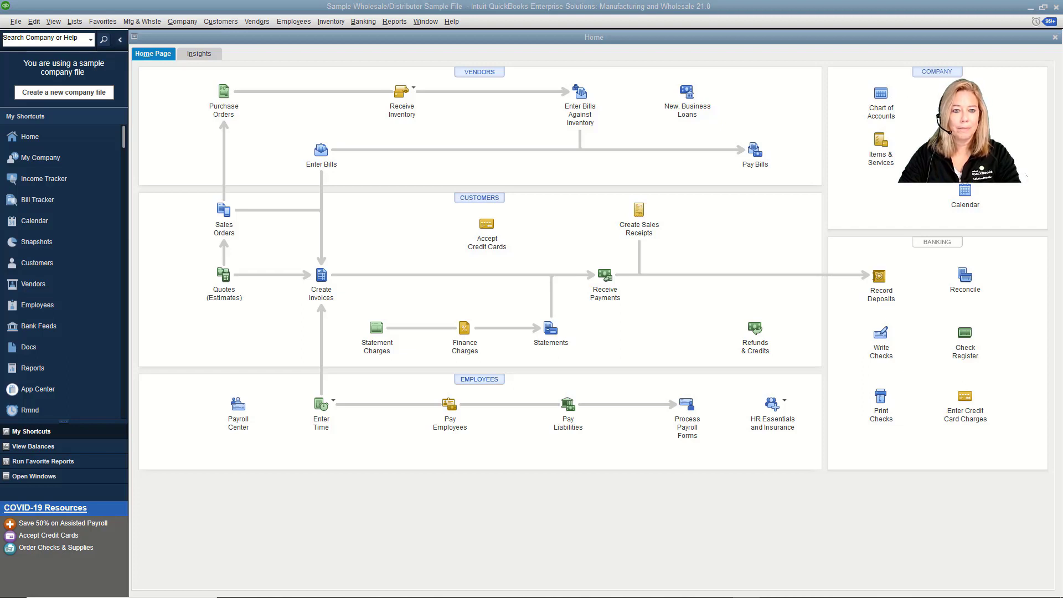
- Return to Foster Lighting's record in the Vendor Center and display its items
{"action": "left_click", "coordinate": [256, 22]}
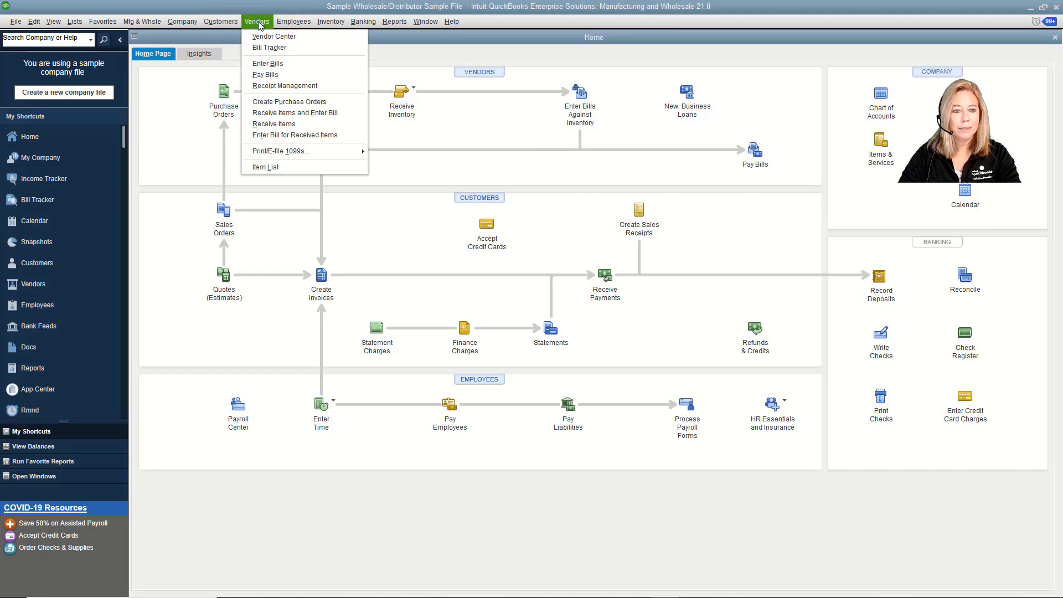
{"action": "left_click", "coordinate": [264, 36]}
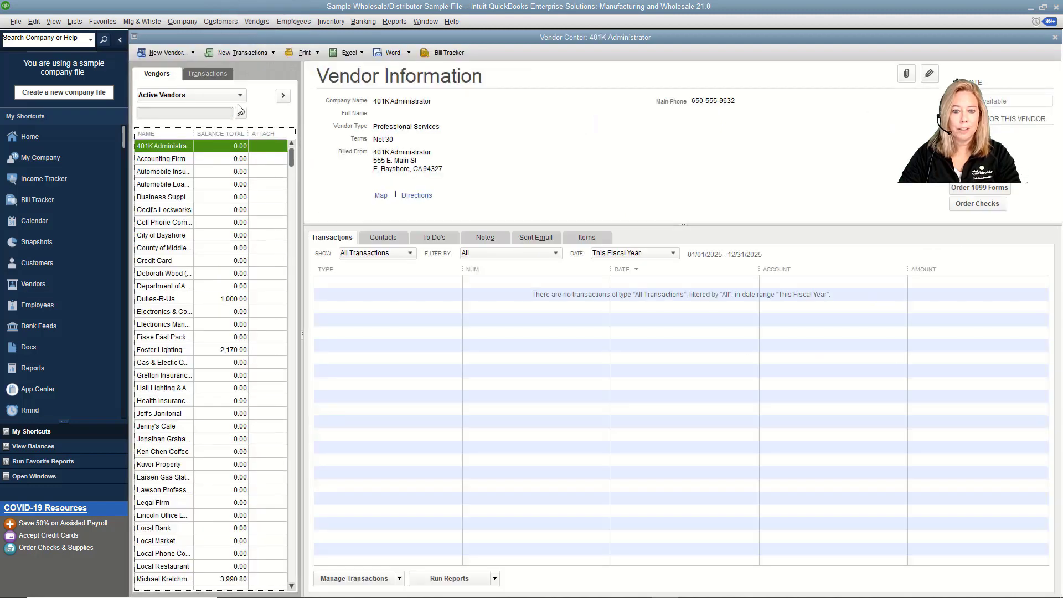
{"action": "left_click", "coordinate": [182, 353]}
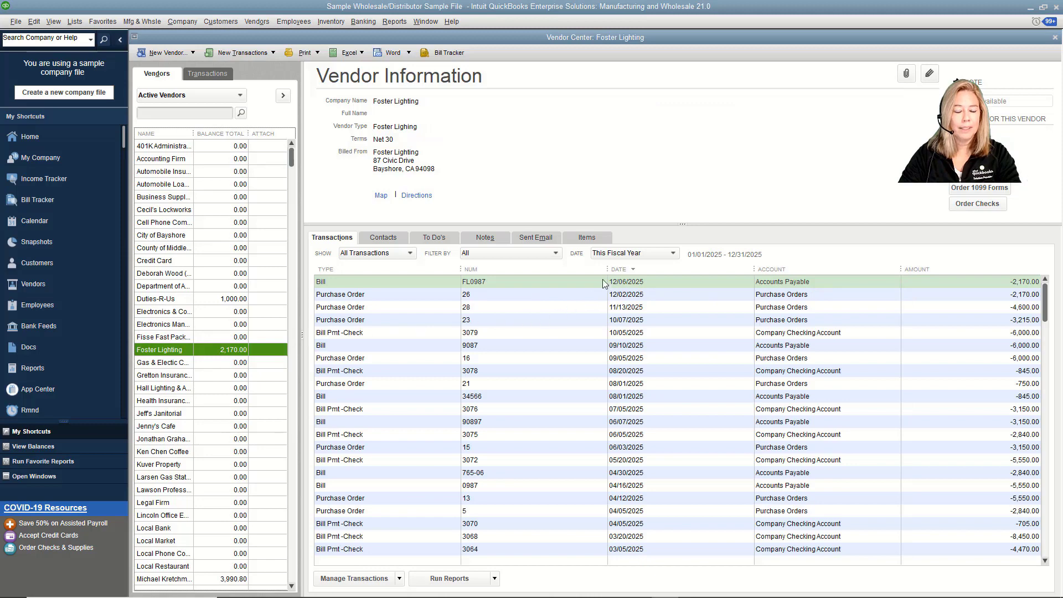
{"action": "left_click", "coordinate": [594, 239]}
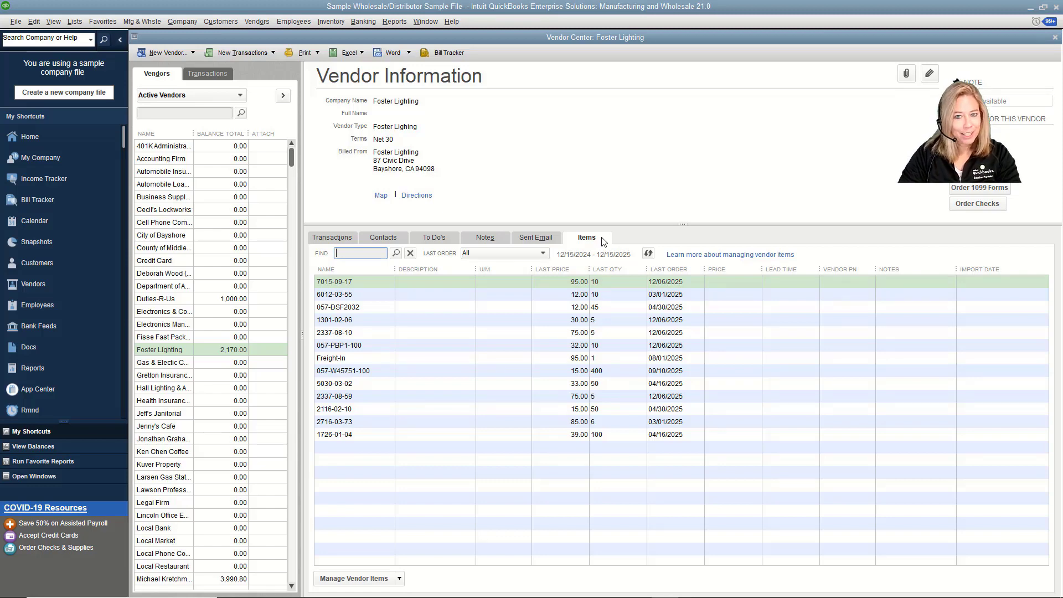
- Open Foster Lighting's vendor items for adding or editing, look over the grid and close it
{"action": "left_click", "coordinate": [384, 579]}
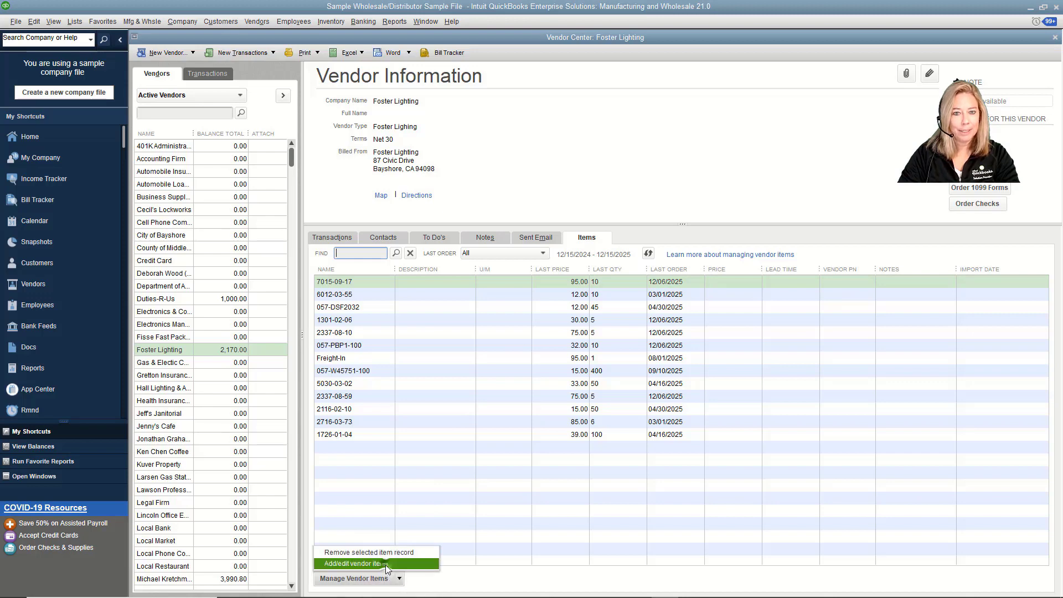
{"action": "left_click", "coordinate": [385, 565]}
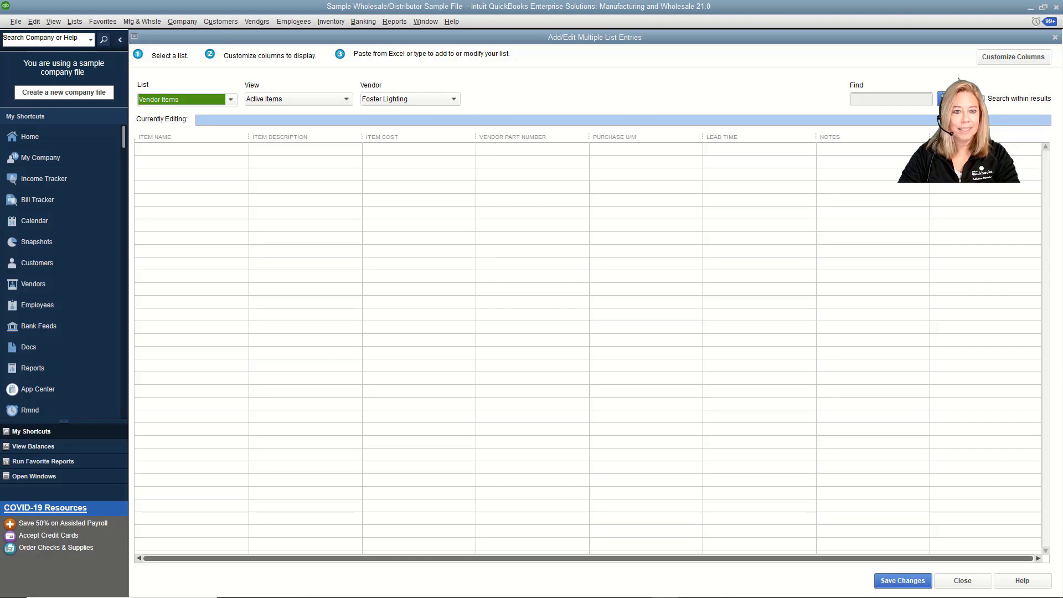
{"action": "left_click", "coordinate": [1056, 38]}
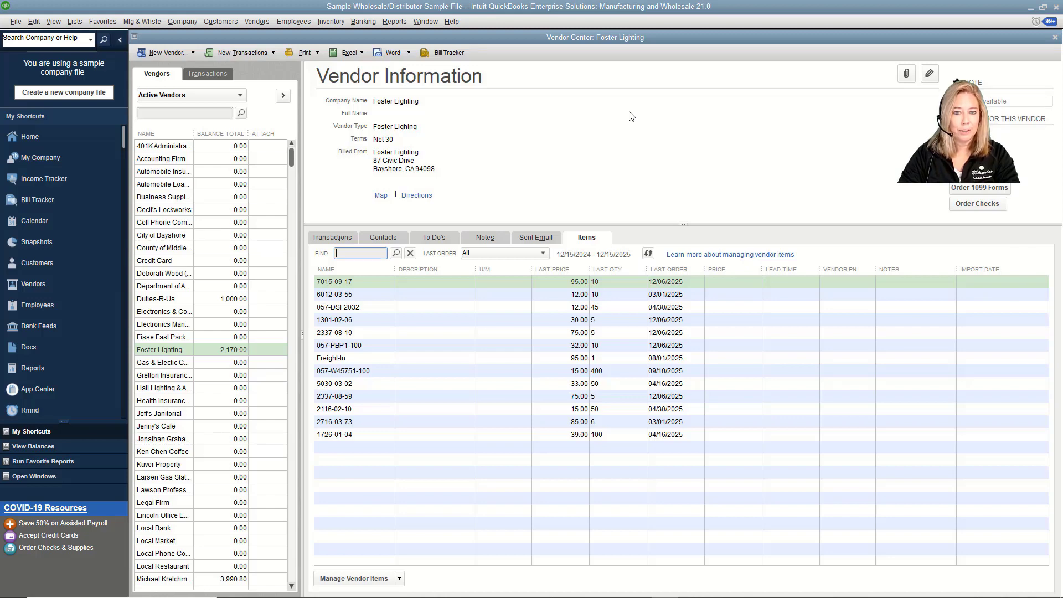
- Open Add/Edit Multiple List Entries for the Inventory Parts list and check its column options without changing them
{"action": "left_click", "coordinate": [78, 25]}
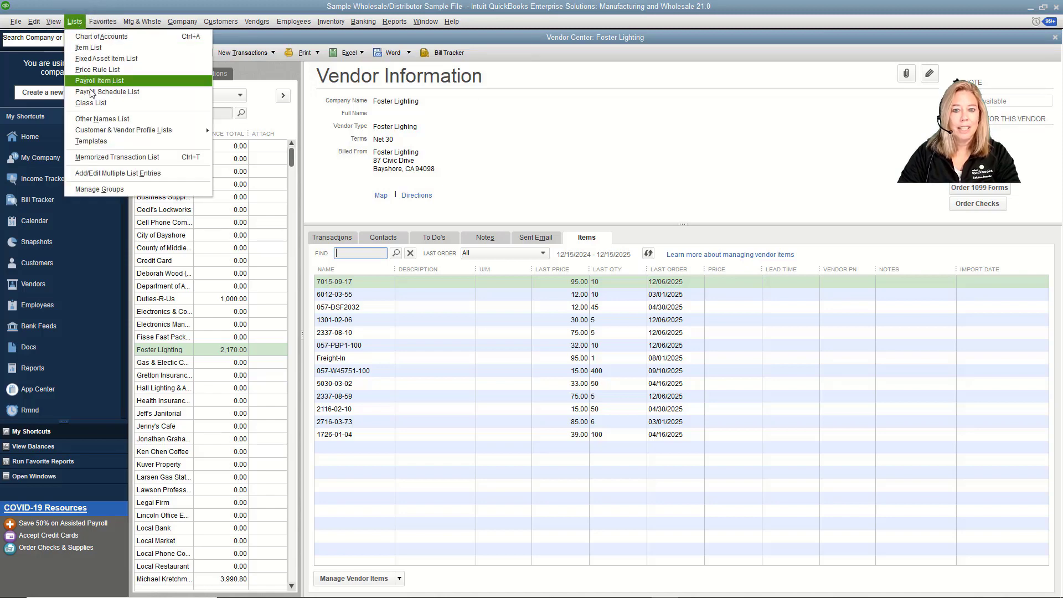
{"action": "left_click", "coordinate": [111, 172]}
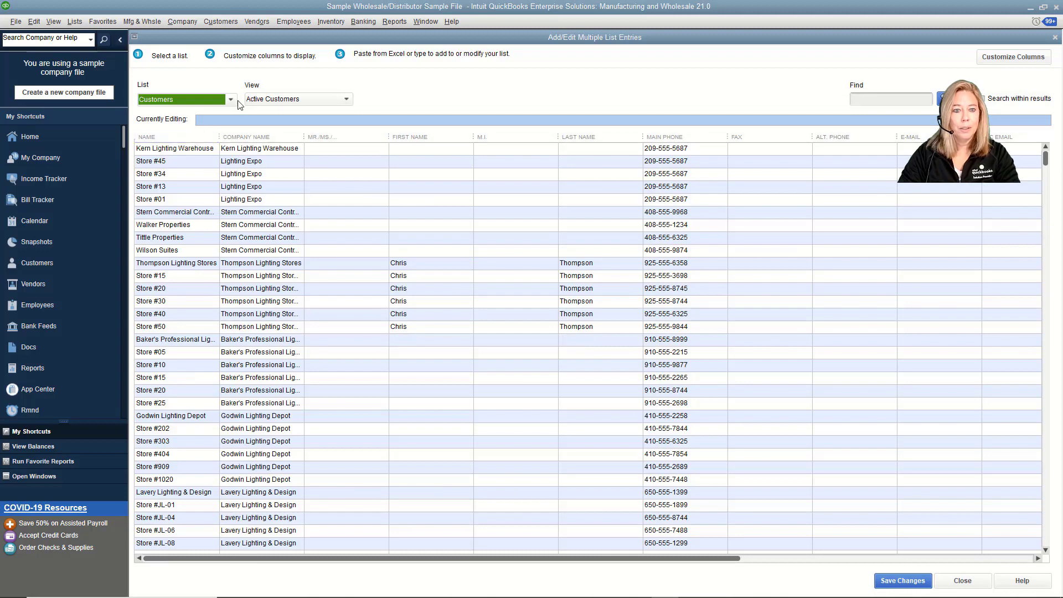
{"action": "left_click", "coordinate": [223, 102]}
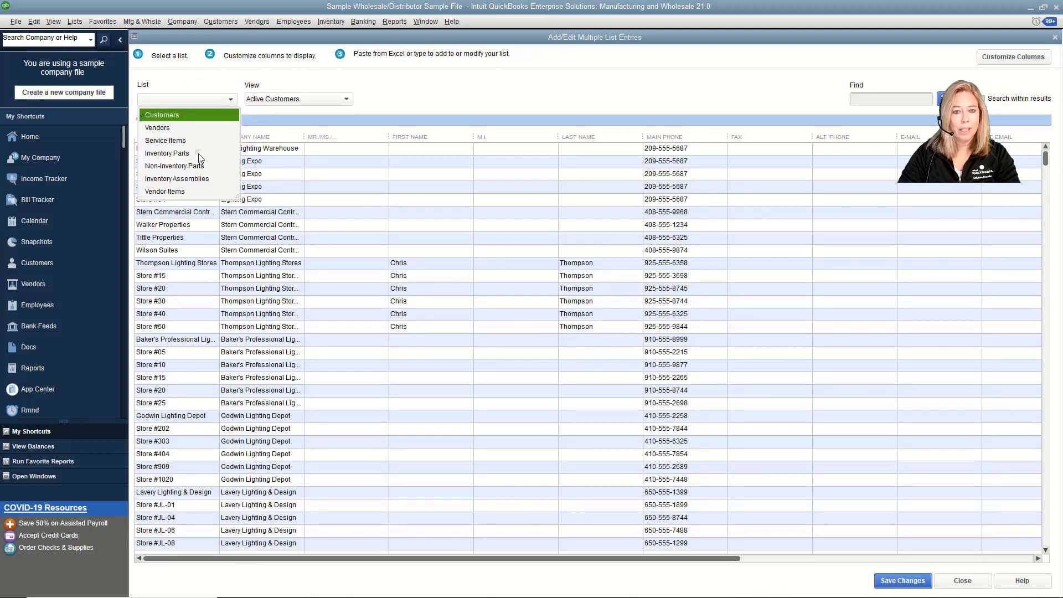
{"action": "left_click", "coordinate": [167, 153]}
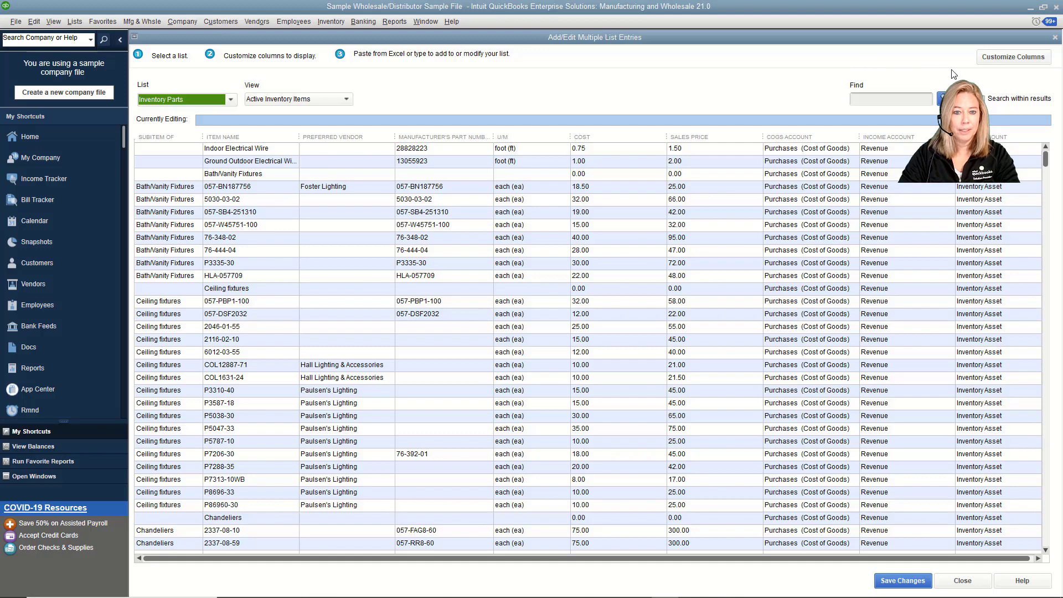
{"action": "left_click", "coordinate": [1013, 61]}
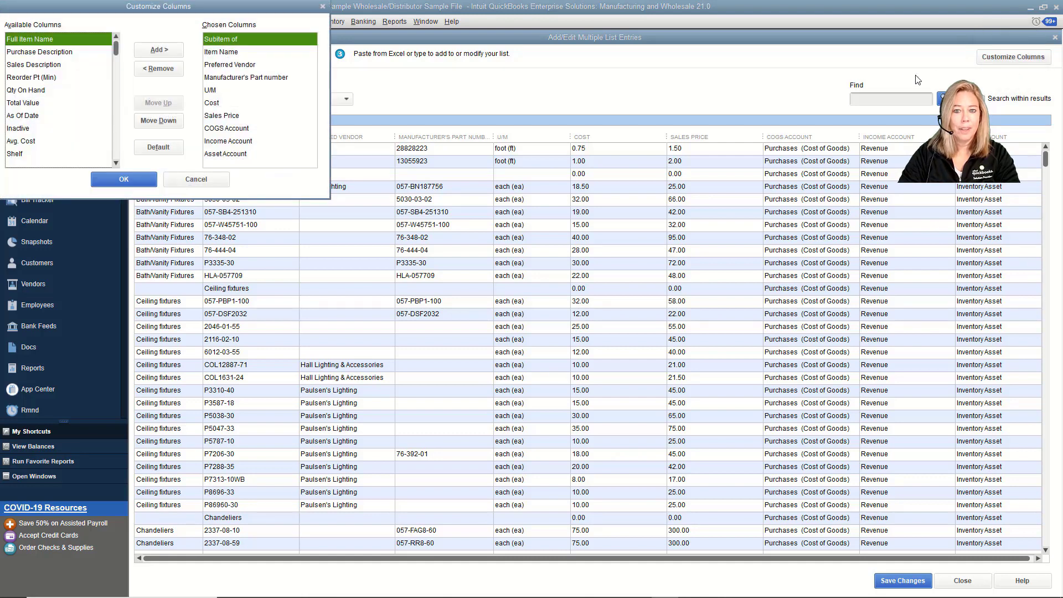
{"action": "left_click", "coordinate": [196, 179]}
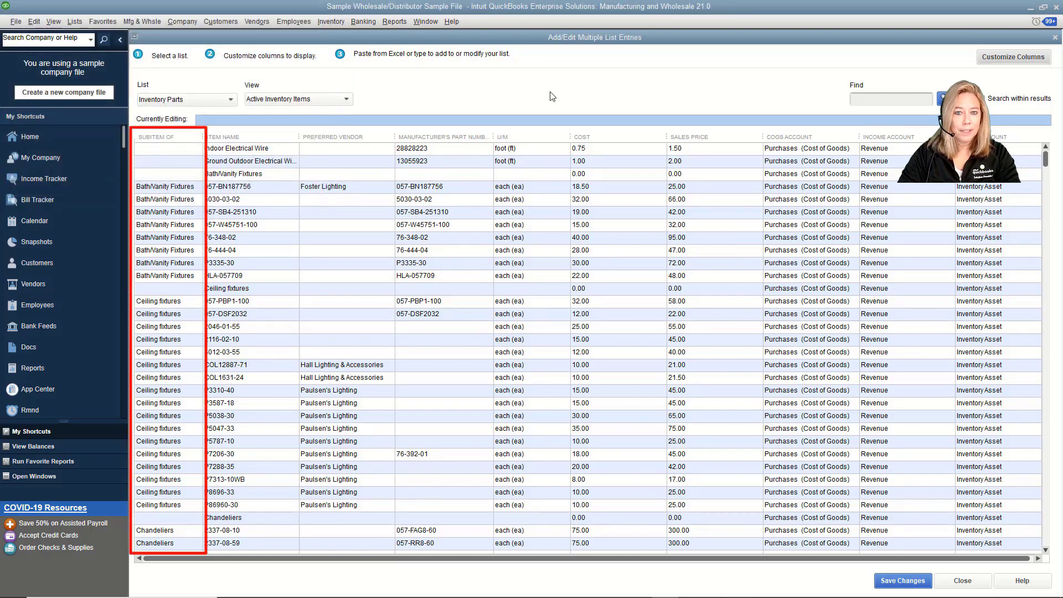
- Set the preferred vendor to Foster Lighting for the Bath/Vanity Fixtures items 5030-03-02, 057-SB4-251310 and 057-W45751-100
{"action": "left_click", "coordinate": [196, 189]}
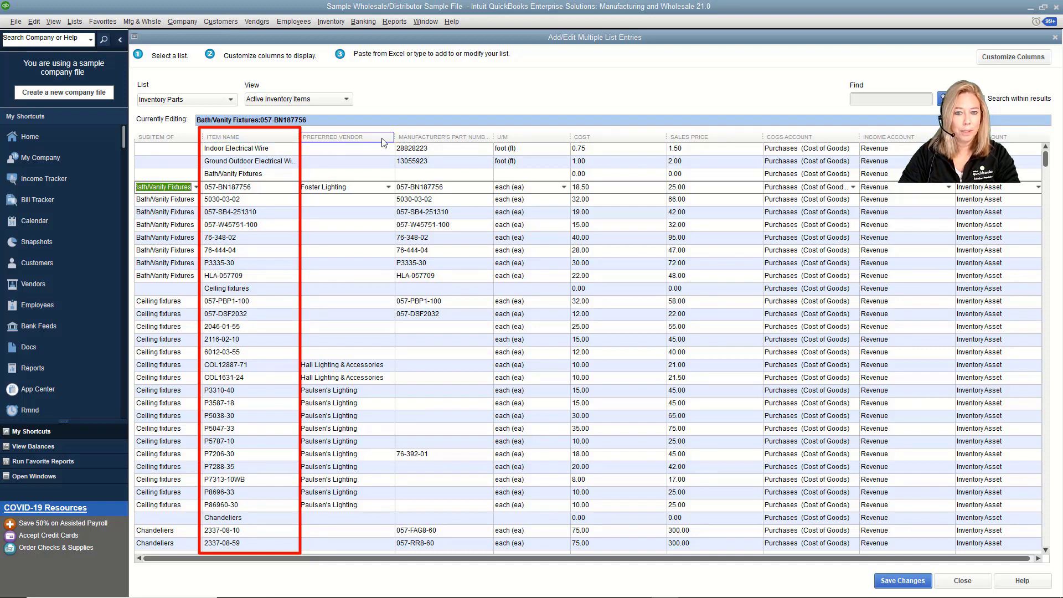
{"action": "left_click", "coordinate": [388, 200]}
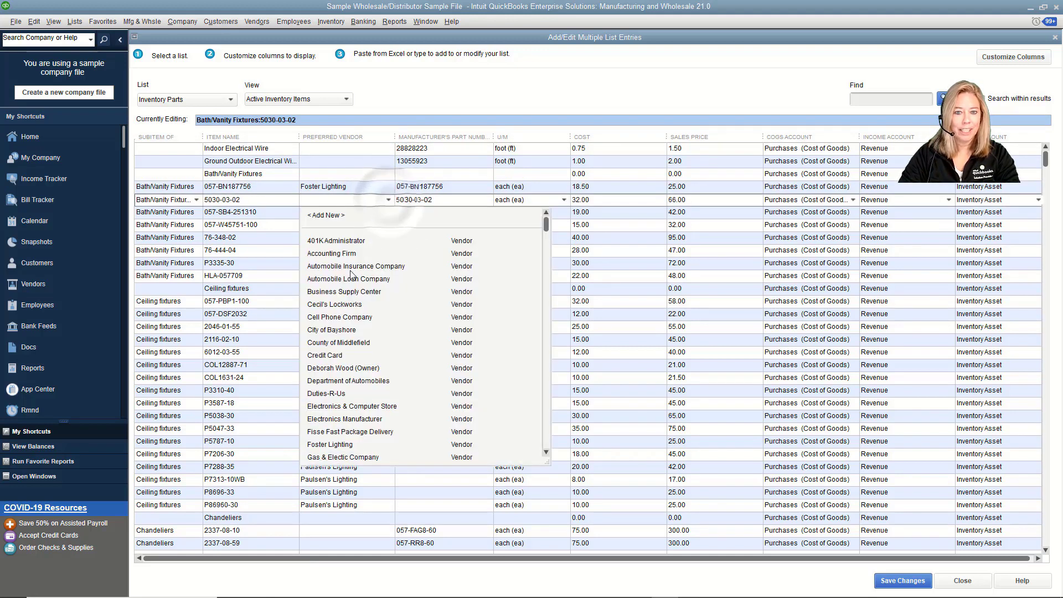
{"action": "left_click", "coordinate": [347, 445]}
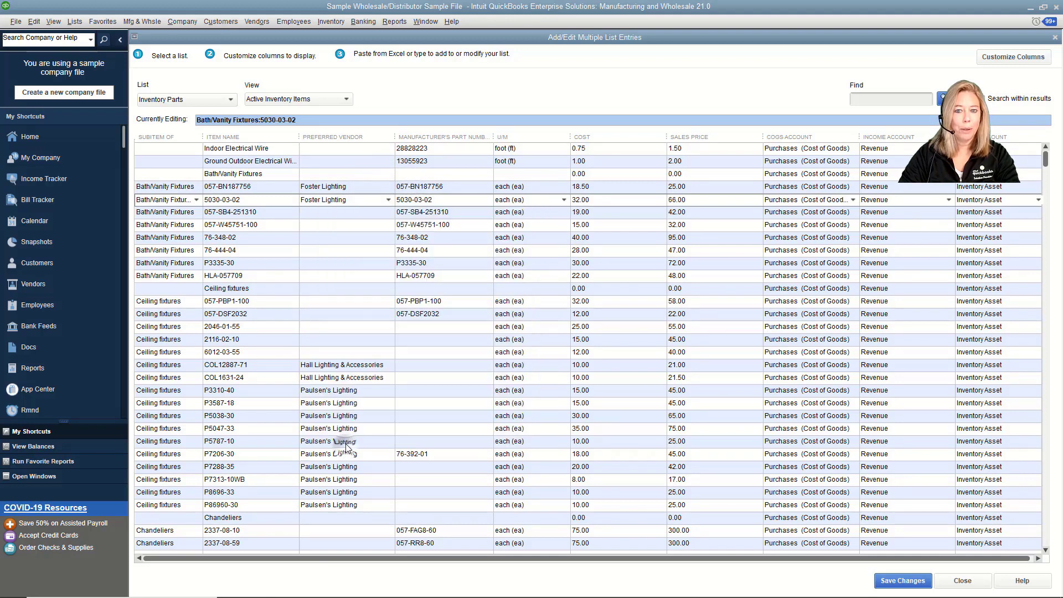
{"action": "left_click", "coordinate": [388, 212]}
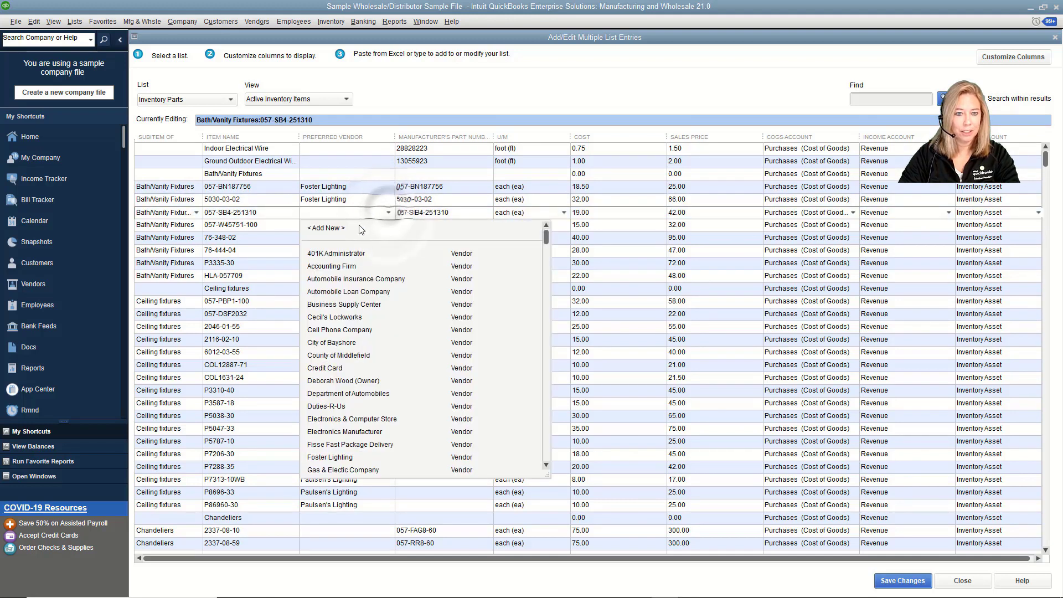
{"action": "left_click", "coordinate": [339, 458]}
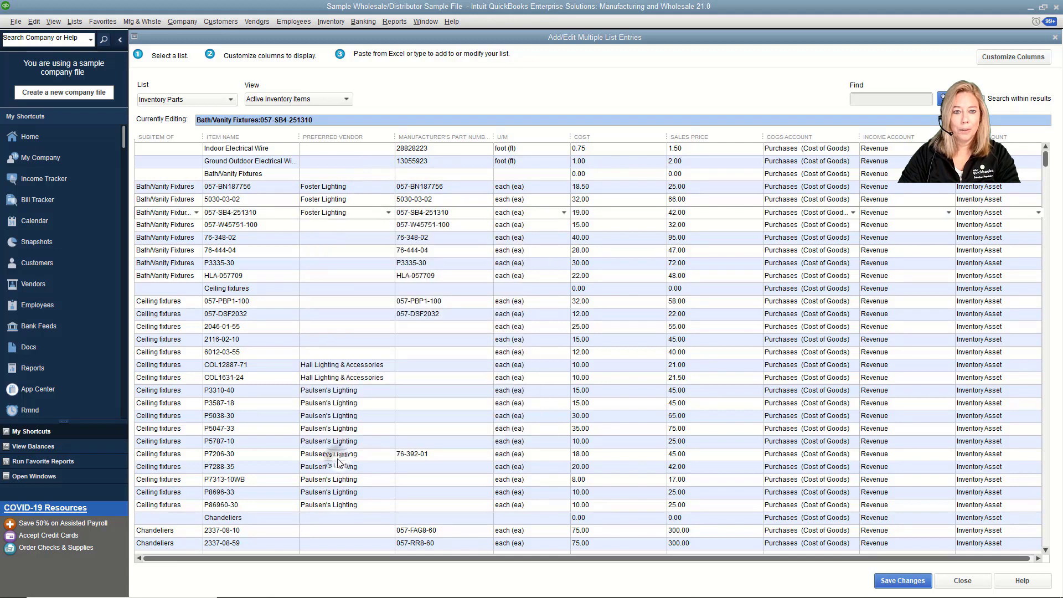
{"action": "left_click", "coordinate": [388, 225]}
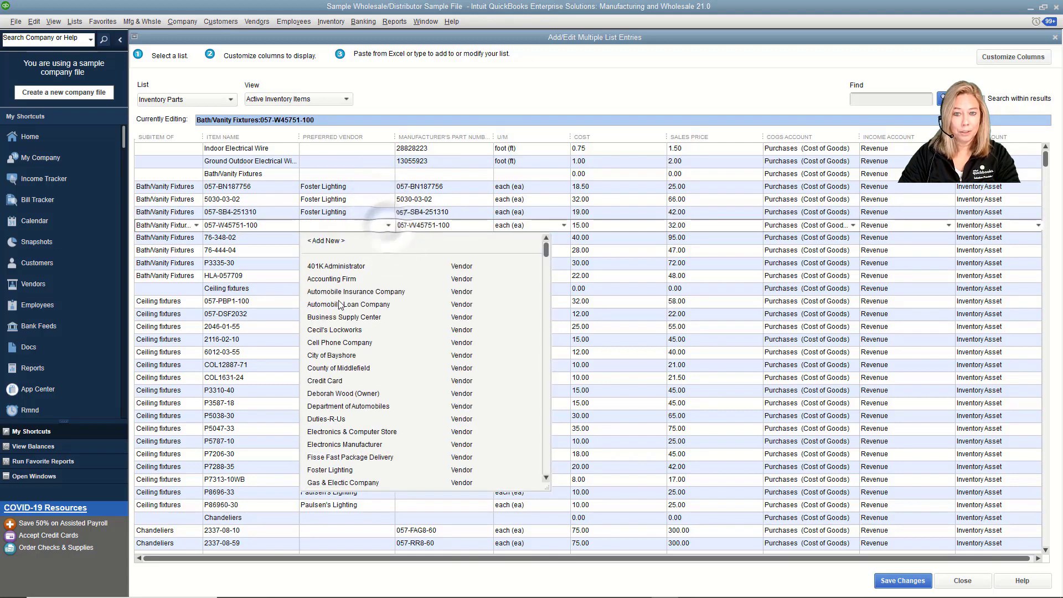
{"action": "left_click", "coordinate": [333, 470]}
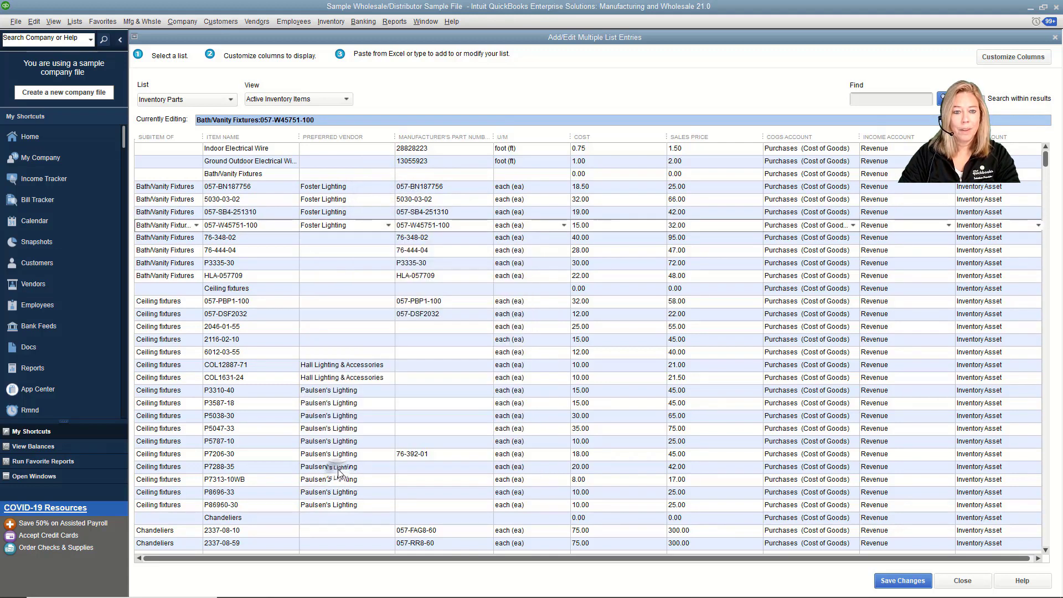
- Copy the preferred vendor Foster Lighting down from item 057-W45751-100 to all rows below it and save the changes
{"action": "right_click", "coordinate": [358, 228]}
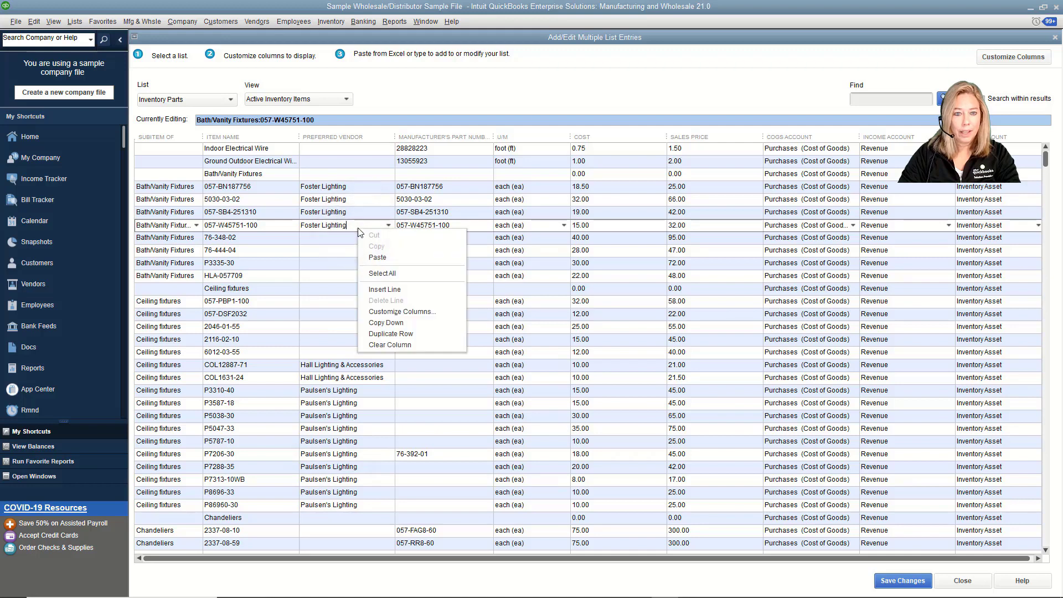
{"action": "left_click", "coordinate": [377, 258]}
{"action": "left_click", "coordinate": [324, 223]}
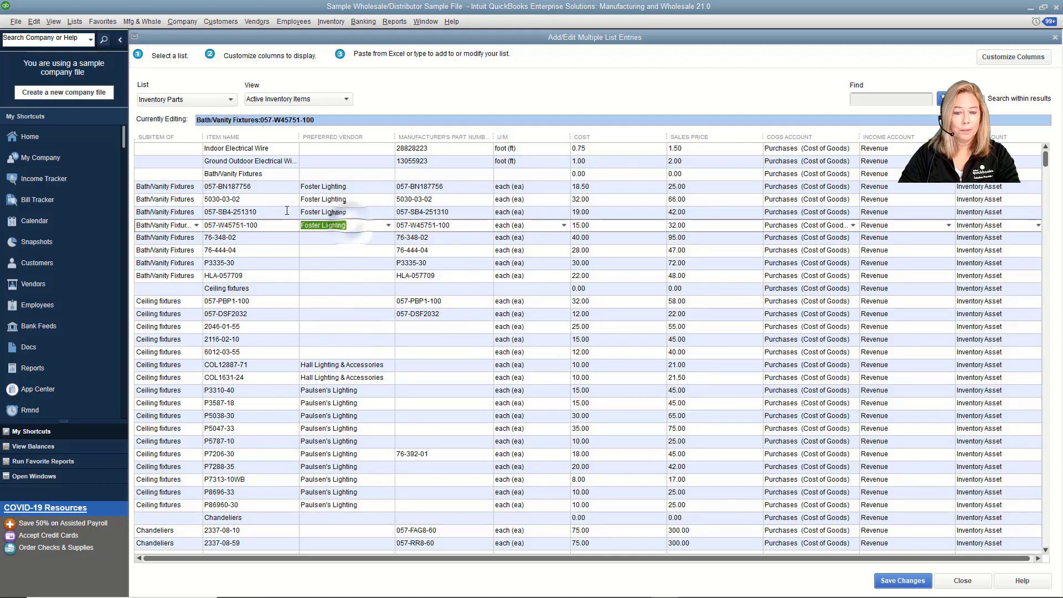
{"action": "right_click", "coordinate": [325, 224]}
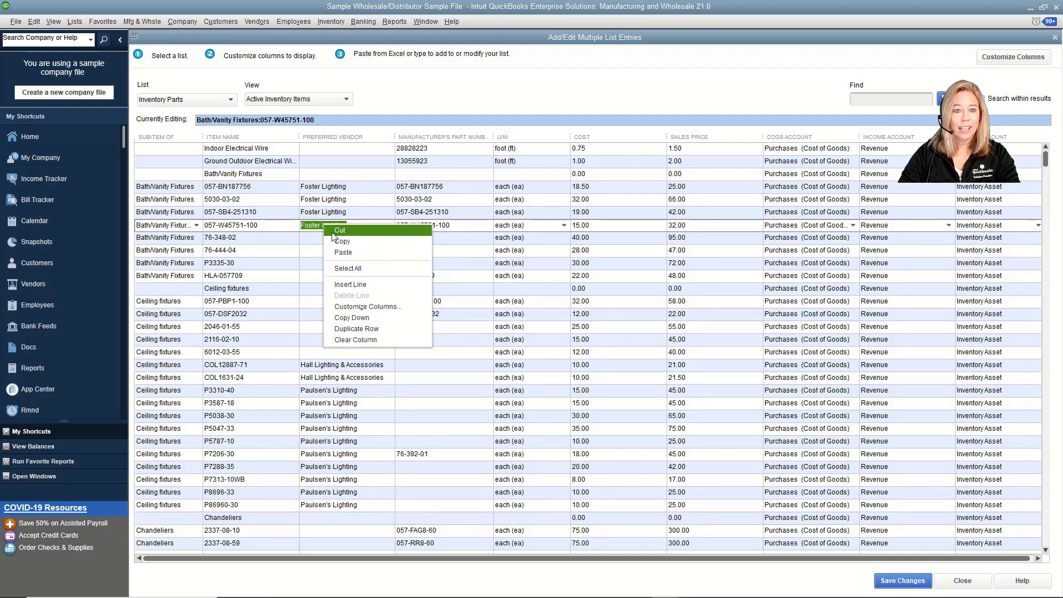
{"action": "left_click", "coordinate": [422, 318]}
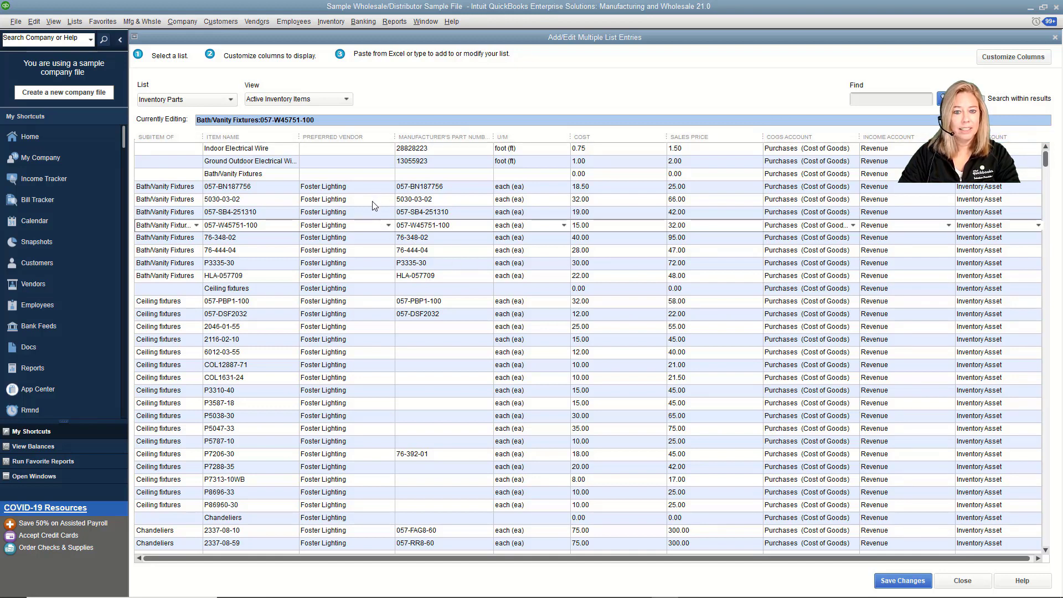
{"action": "left_click", "coordinate": [901, 582]}
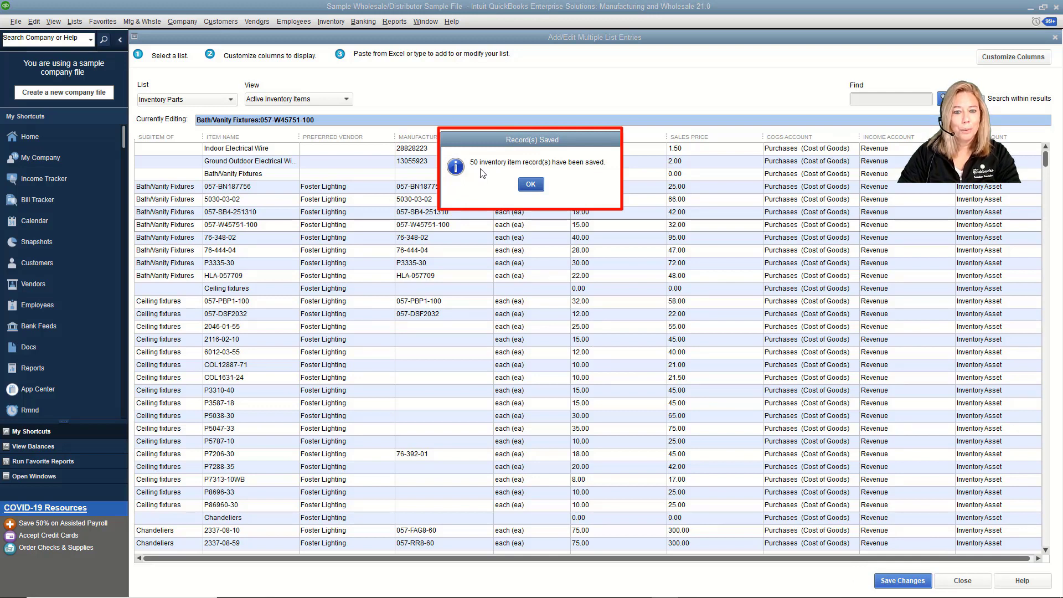
- Acknowledge the saved records, open the Item List and run its Price List report
{"action": "left_click", "coordinate": [535, 187]}
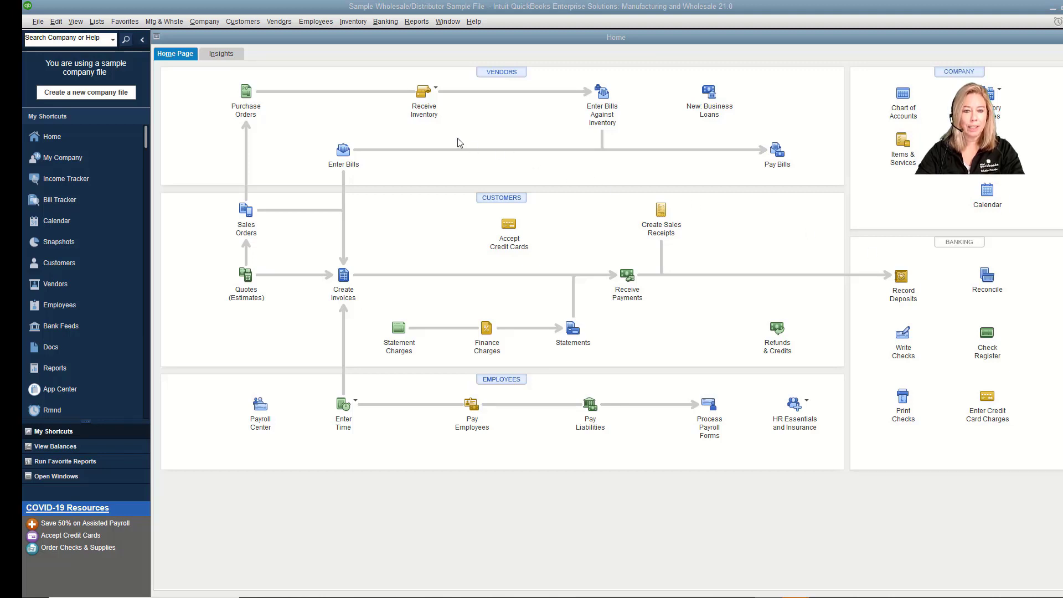
{"action": "left_click", "coordinate": [96, 22]}
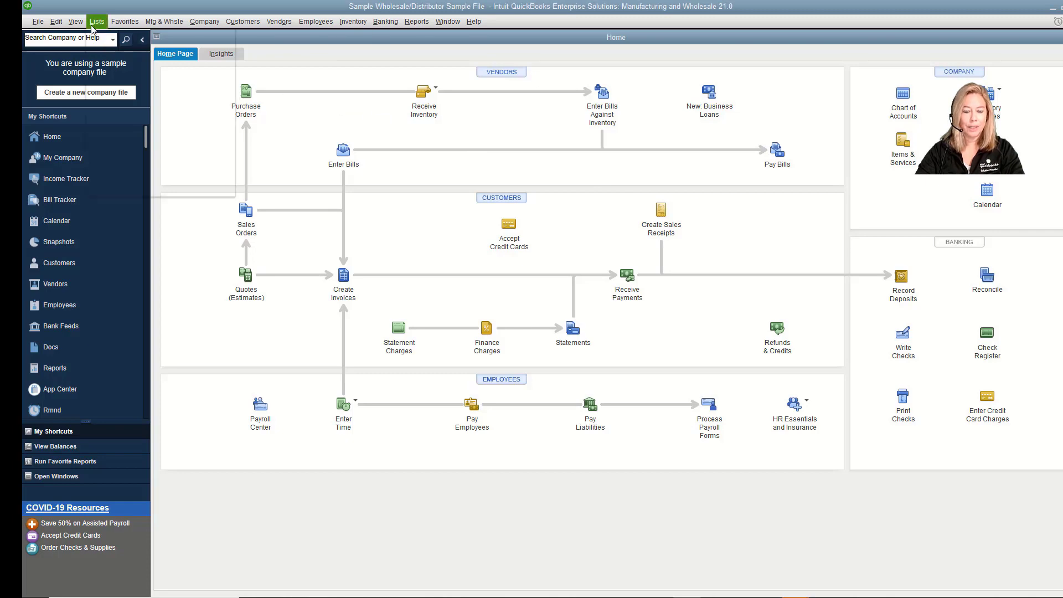
{"action": "left_click", "coordinate": [99, 47]}
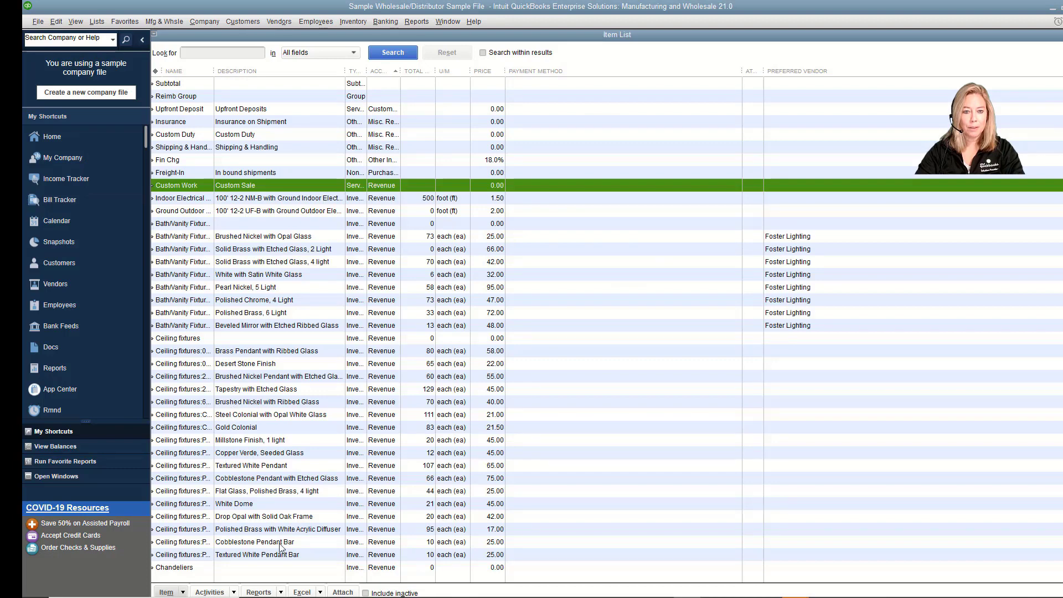
{"action": "left_click", "coordinate": [281, 592]}
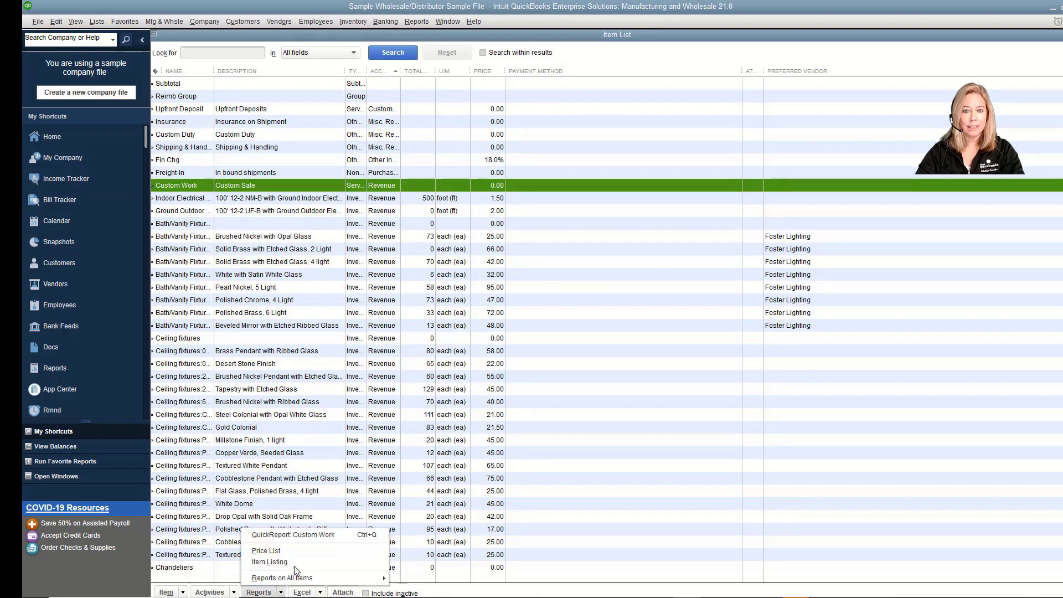
{"action": "left_click", "coordinate": [295, 552]}
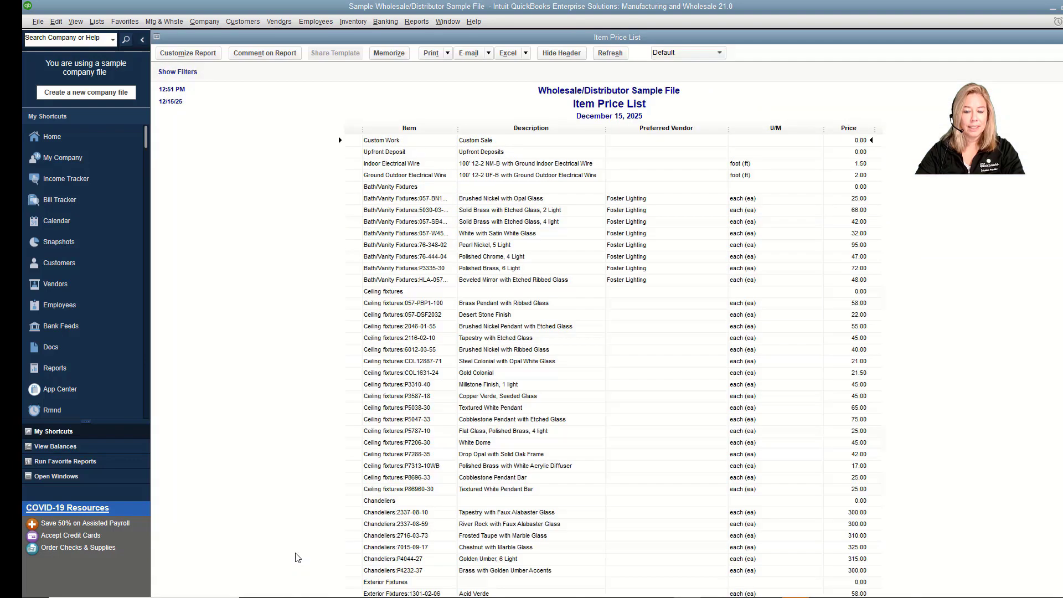
- Customize the Item Price List report to include the Cost column
{"action": "left_click", "coordinate": [188, 53]}
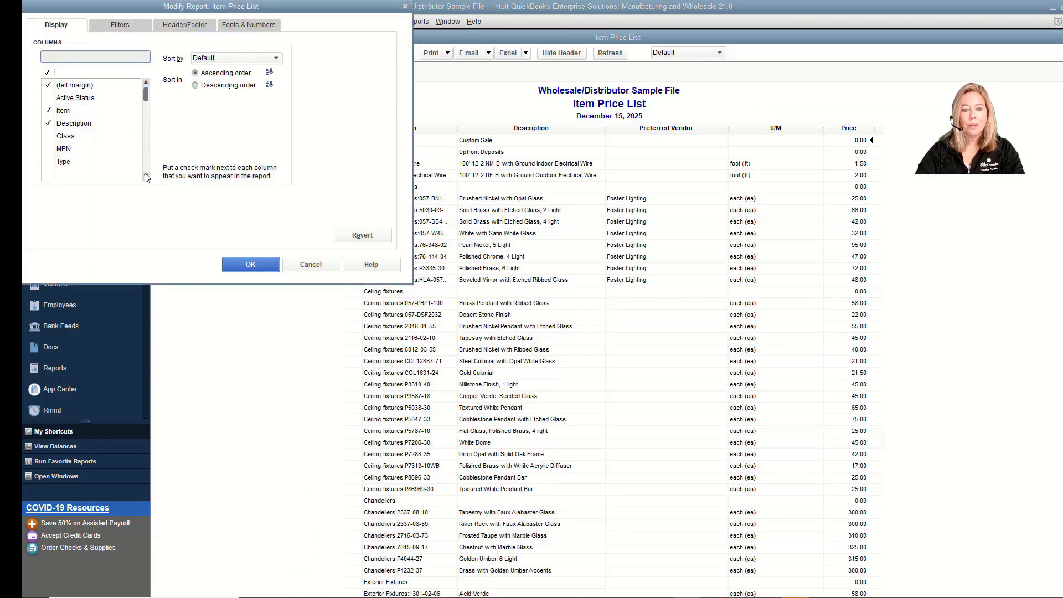
{"action": "left_click", "coordinate": [147, 177]}
{"action": "left_click", "coordinate": [147, 177]}
{"action": "left_click", "coordinate": [146, 177]}
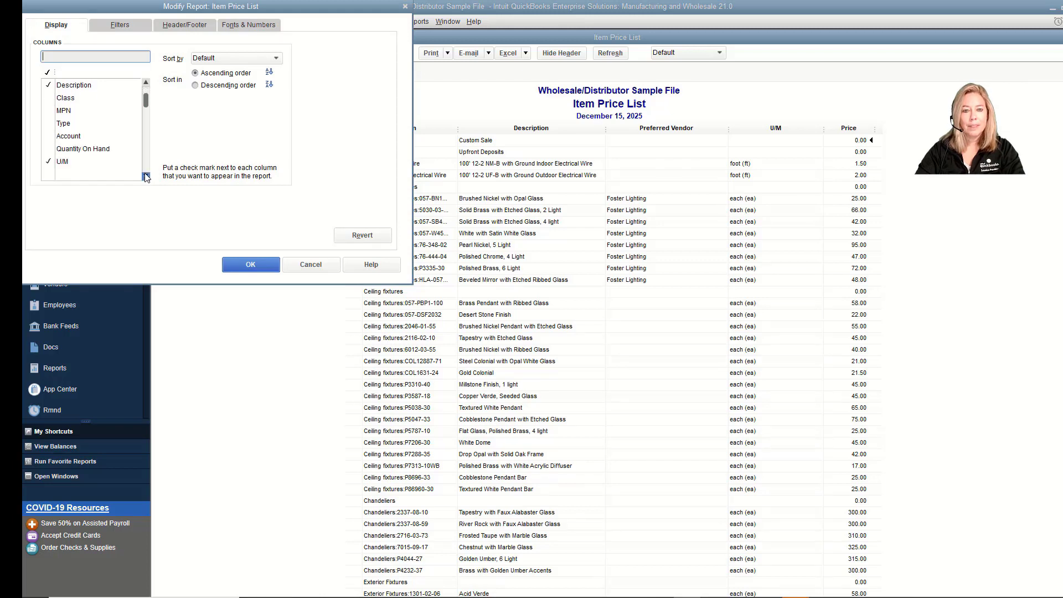
{"action": "left_click", "coordinate": [146, 176]}
{"action": "left_click", "coordinate": [146, 177]}
{"action": "left_click", "coordinate": [146, 177]}
{"action": "left_click", "coordinate": [147, 176]}
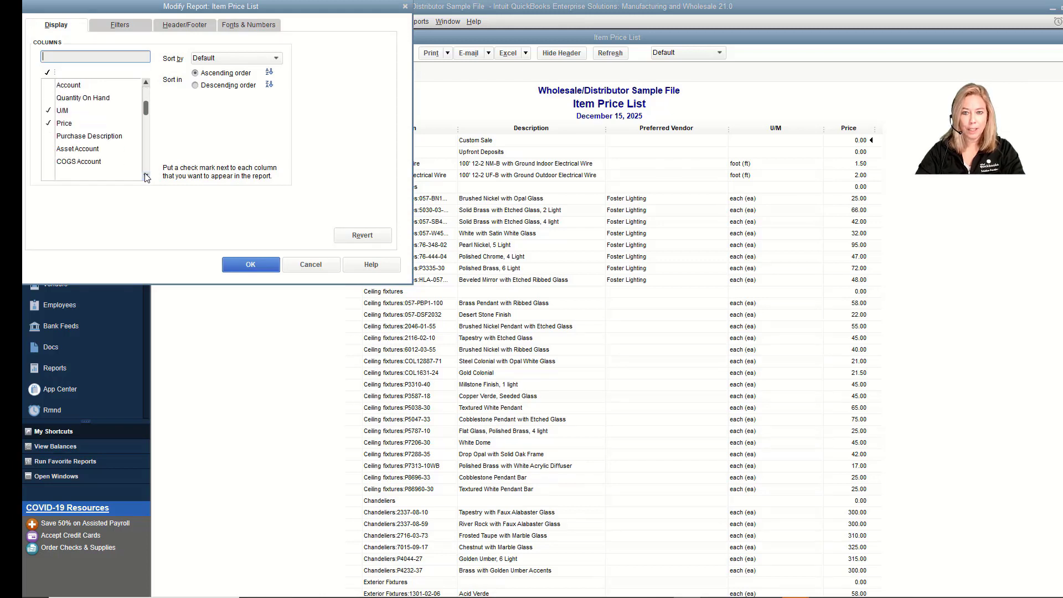
{"action": "left_click", "coordinate": [146, 176]}
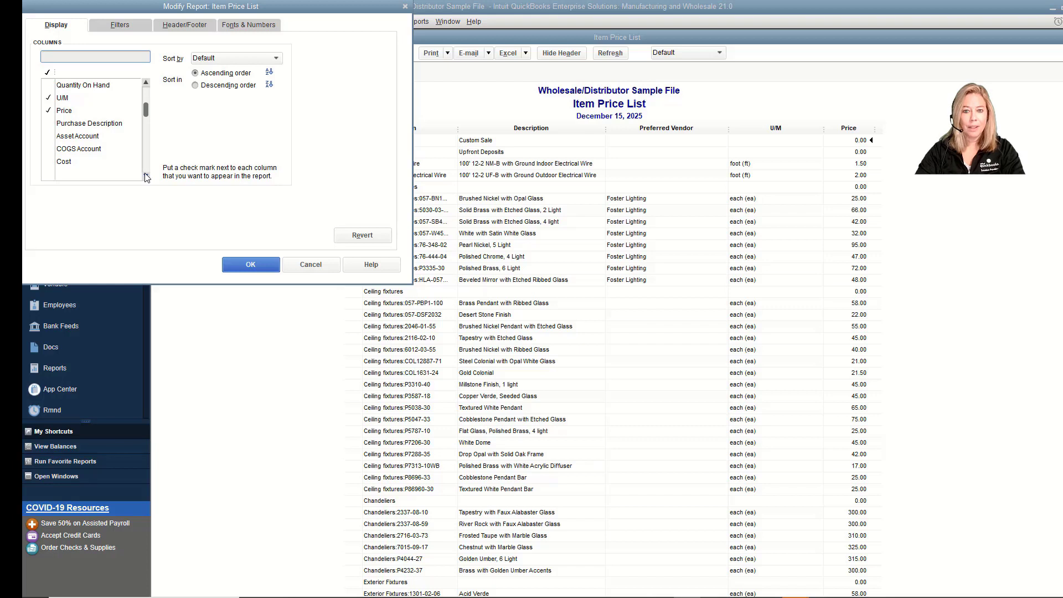
{"action": "left_click", "coordinate": [147, 176]}
{"action": "left_click", "coordinate": [146, 177]}
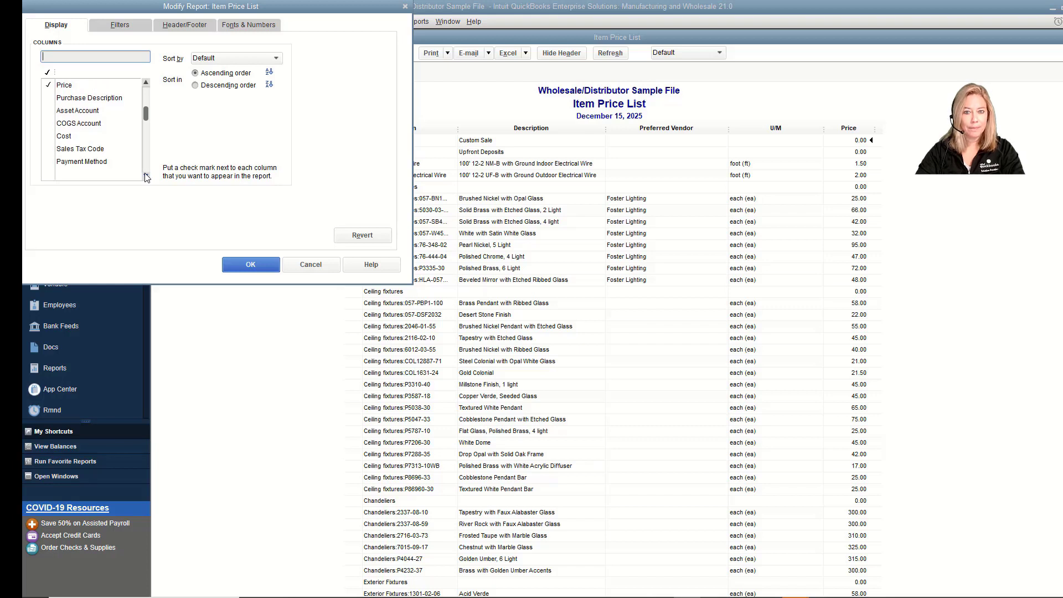
{"action": "left_click", "coordinate": [49, 137]}
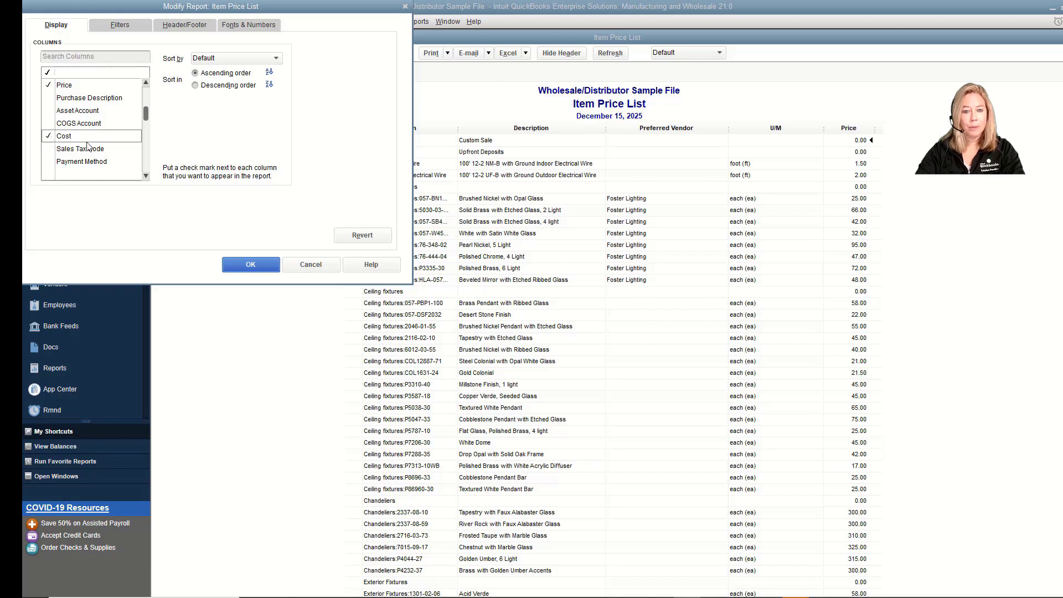
- Check that Preferred Vendor is among the selected report columns and apply the column changes
{"action": "left_click", "coordinate": [146, 177]}
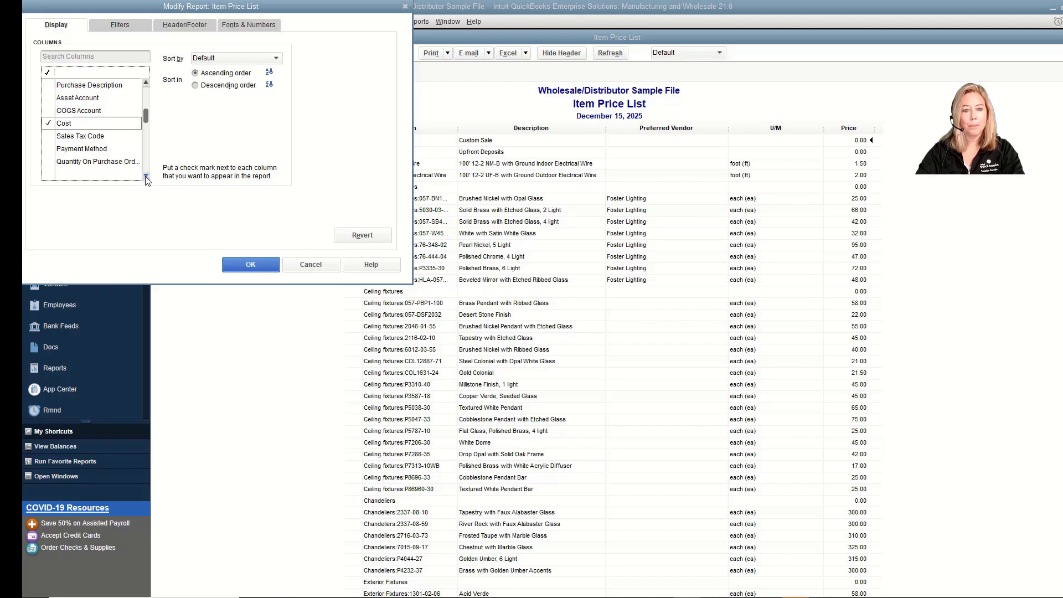
{"action": "left_click", "coordinate": [146, 177]}
{"action": "left_click", "coordinate": [146, 177]}
{"action": "left_click", "coordinate": [146, 176]}
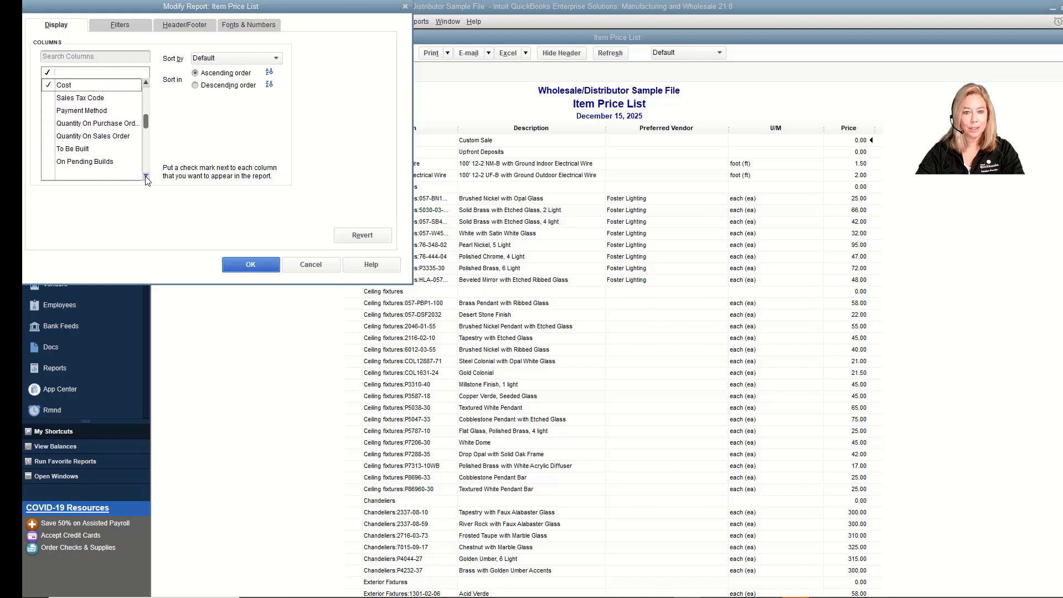
{"action": "left_click", "coordinate": [146, 176]}
{"action": "left_click", "coordinate": [146, 177]}
{"action": "left_click", "coordinate": [147, 177]}
{"action": "left_click", "coordinate": [146, 177]}
{"action": "left_click", "coordinate": [146, 177]}
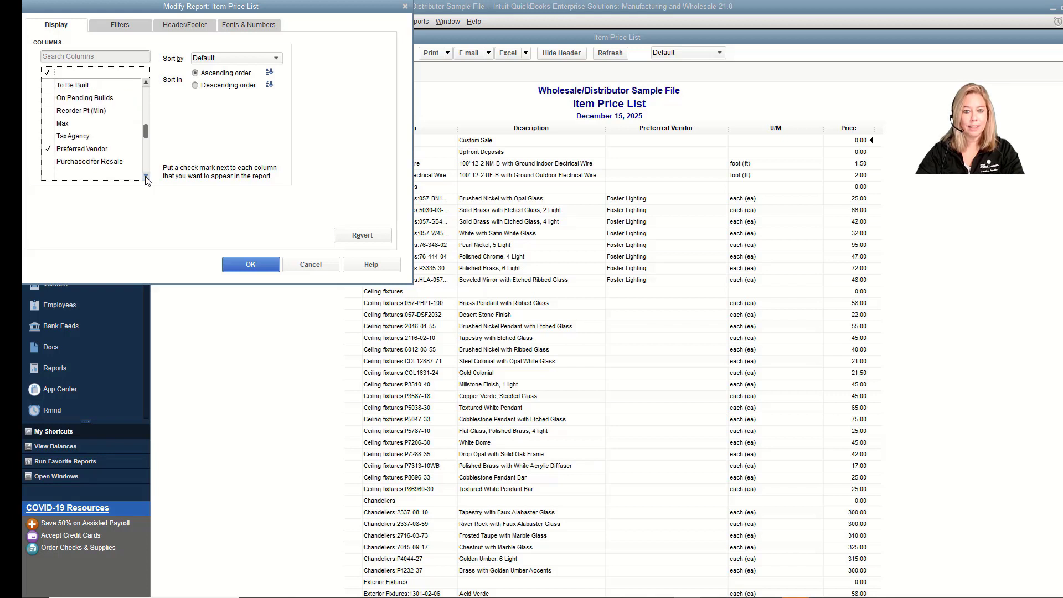
{"action": "left_click", "coordinate": [247, 263]}
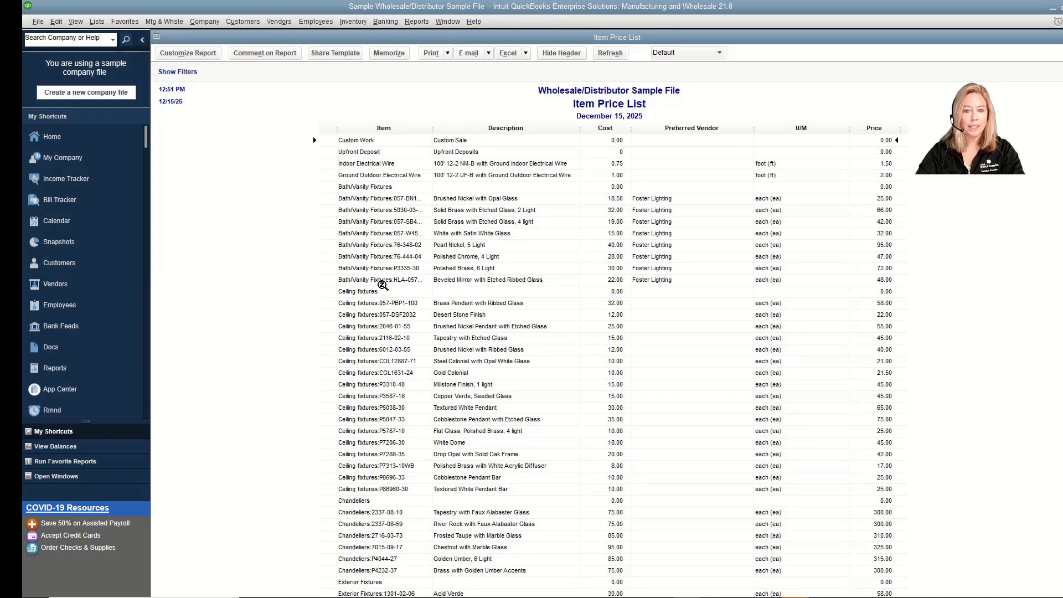
- Filter the Item Price List report by the preferred vendor Foster Lighting
{"action": "left_click", "coordinate": [204, 57]}
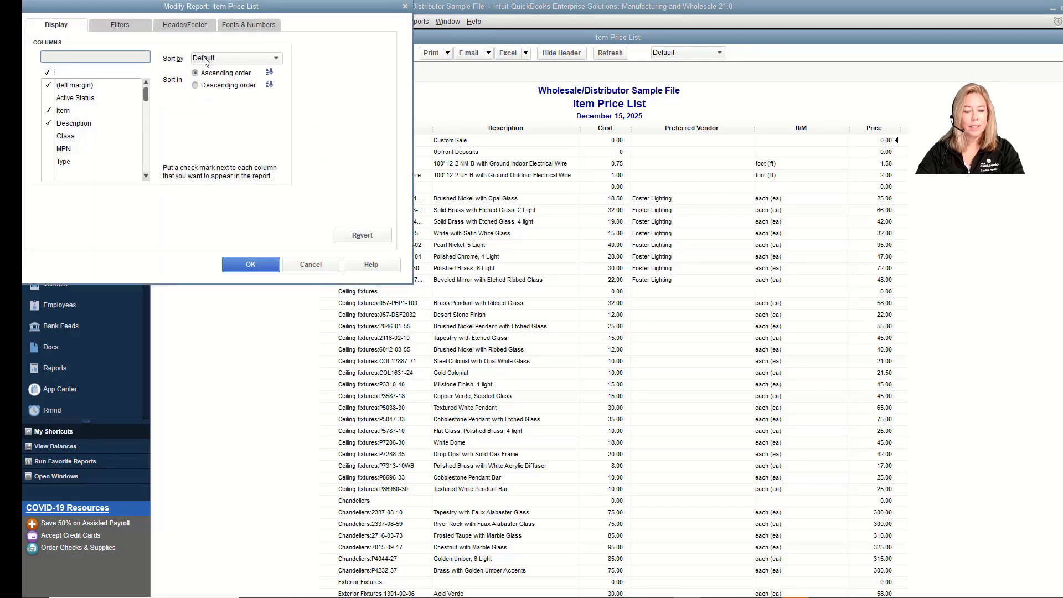
{"action": "left_click", "coordinate": [117, 26]}
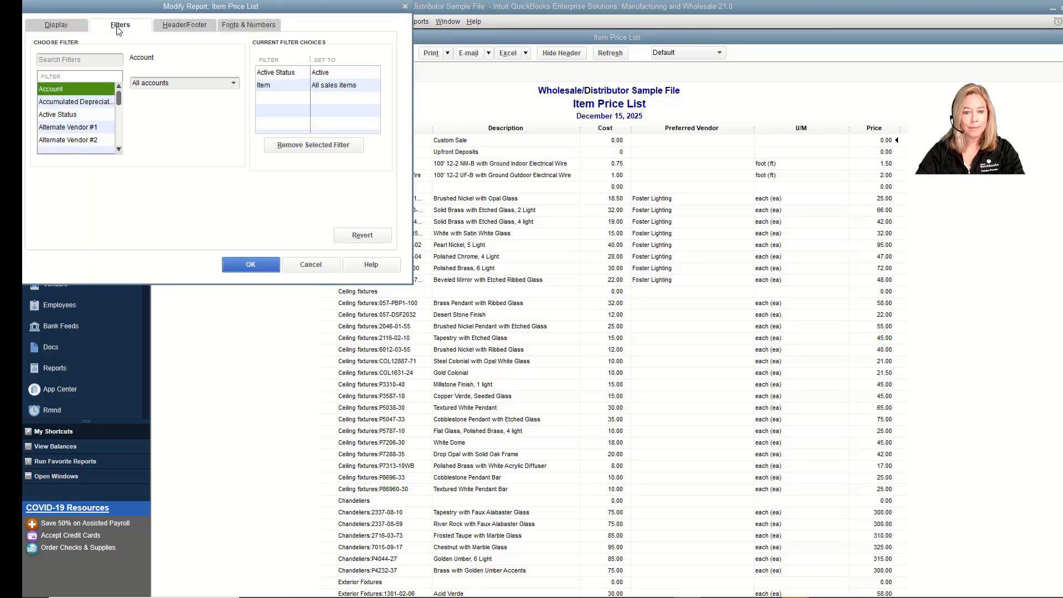
{"action": "left_click", "coordinate": [100, 61]}
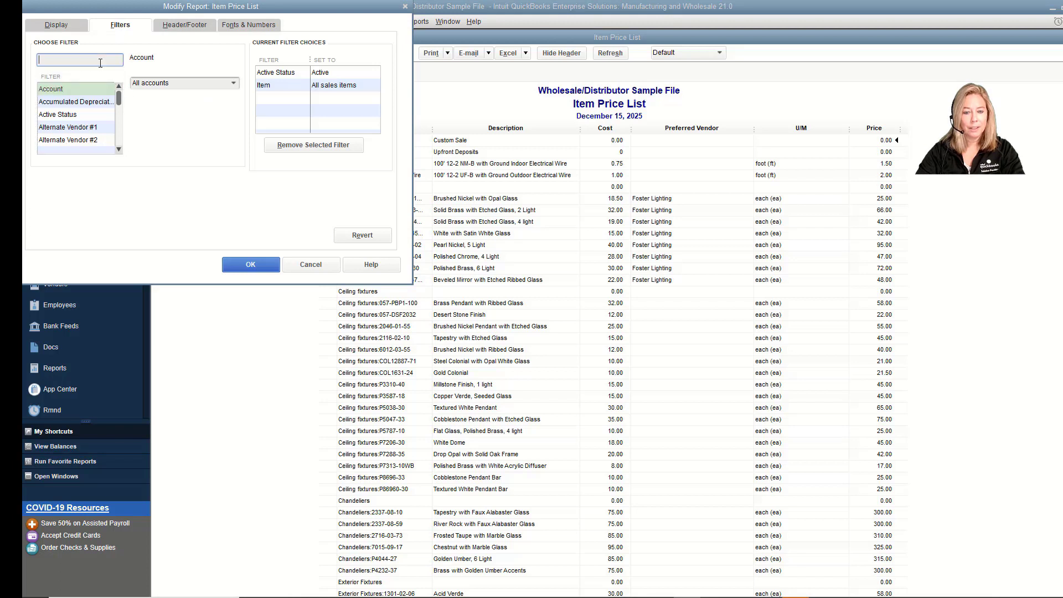
{"action": "scroll", "coordinate": [83, 100], "scroll_direction": "down", "scroll_amount": 8}
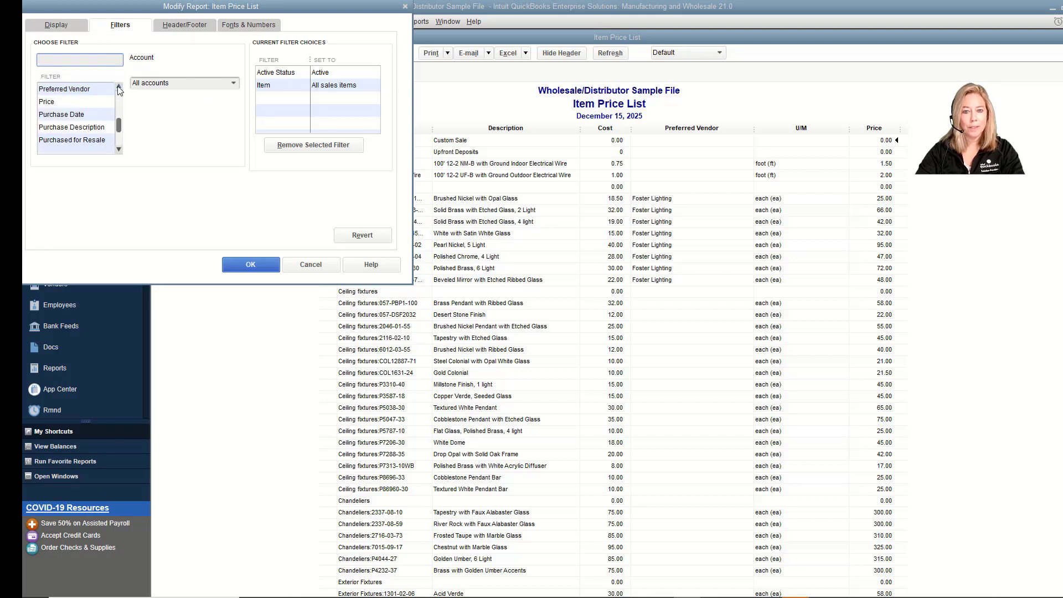
{"action": "left_click", "coordinate": [69, 90]}
{"action": "left_click", "coordinate": [233, 84]}
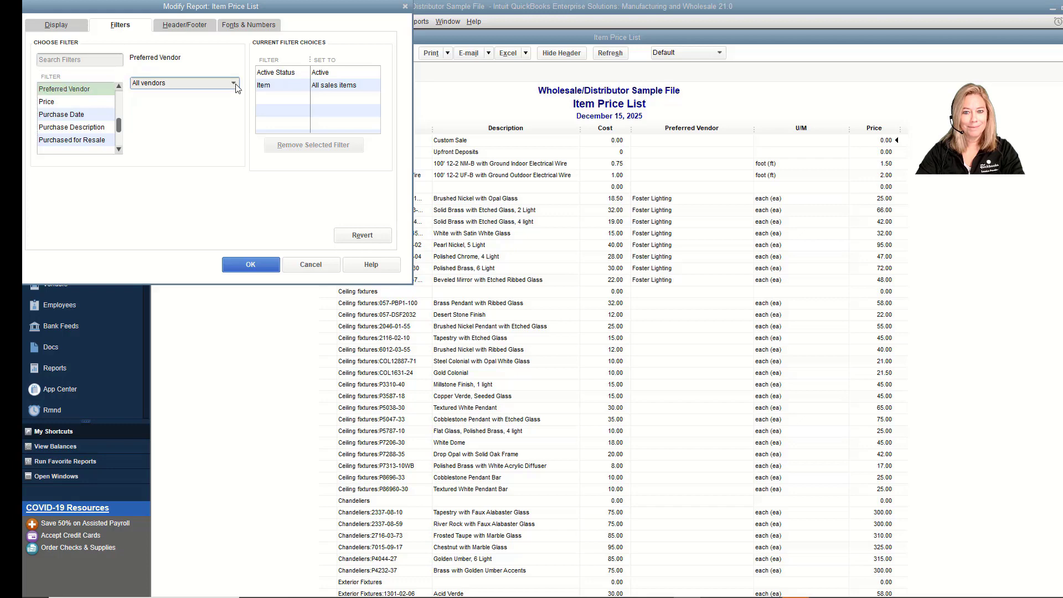
{"action": "left_click", "coordinate": [184, 340]}
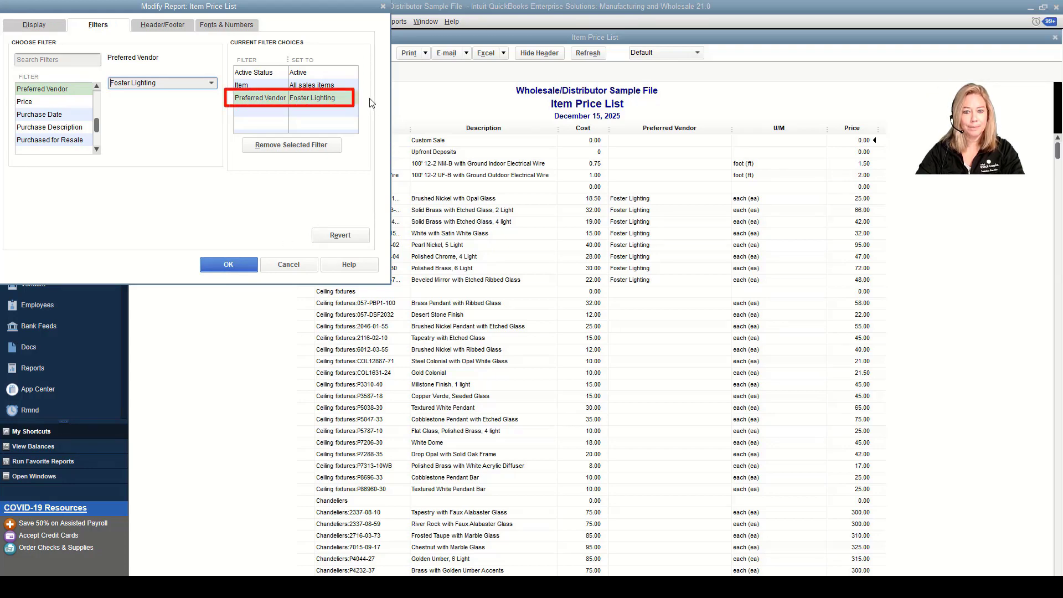
{"action": "left_click", "coordinate": [227, 264]}
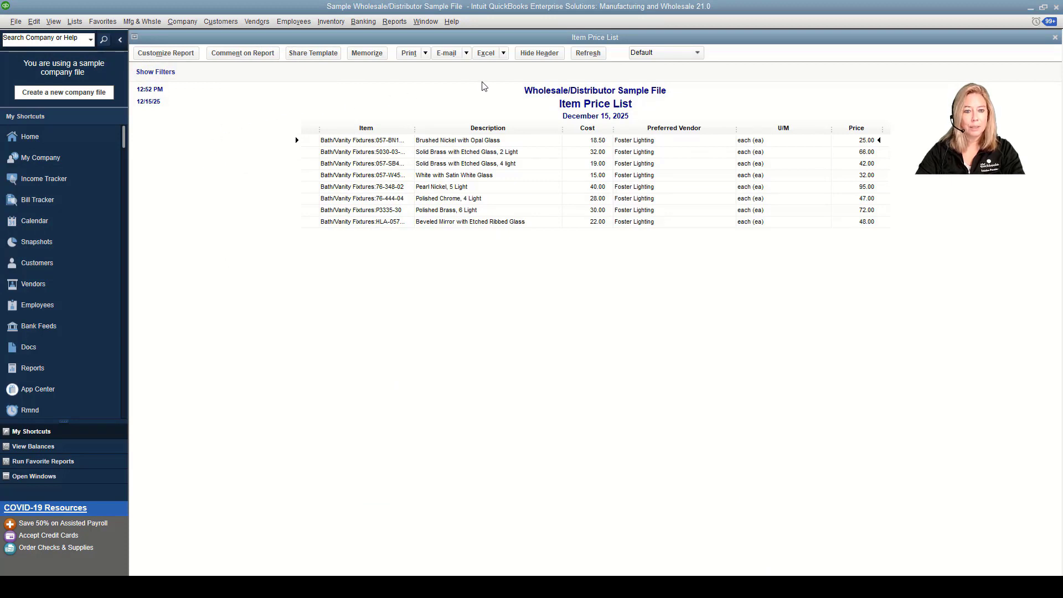
- Export the filtered Item Price List to a new worksheet in a new Excel workbook
{"action": "left_click", "coordinate": [503, 54]}
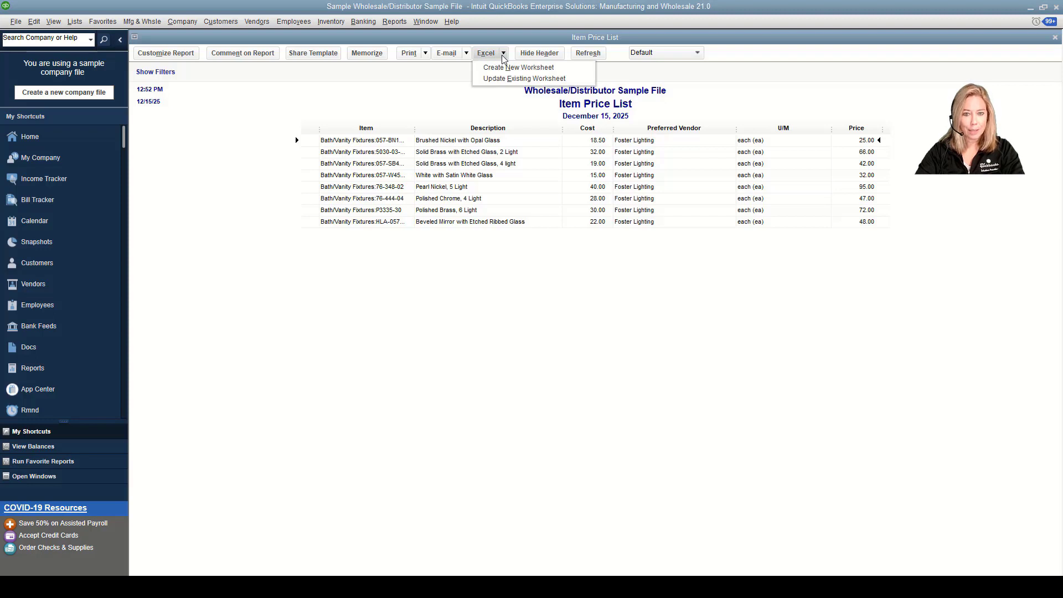
{"action": "left_click", "coordinate": [538, 68]}
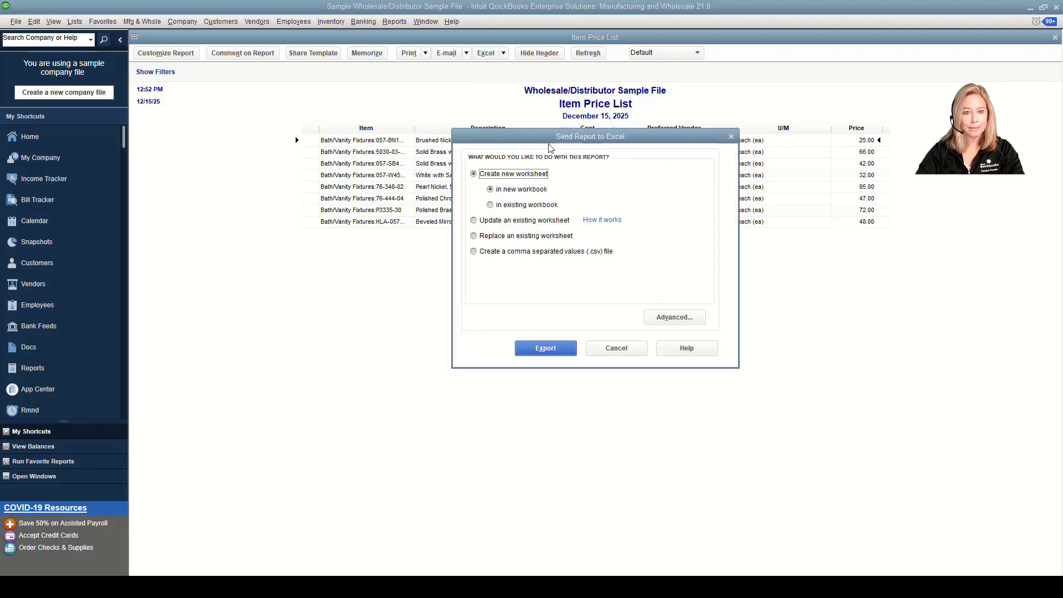
{"action": "left_click", "coordinate": [552, 346]}
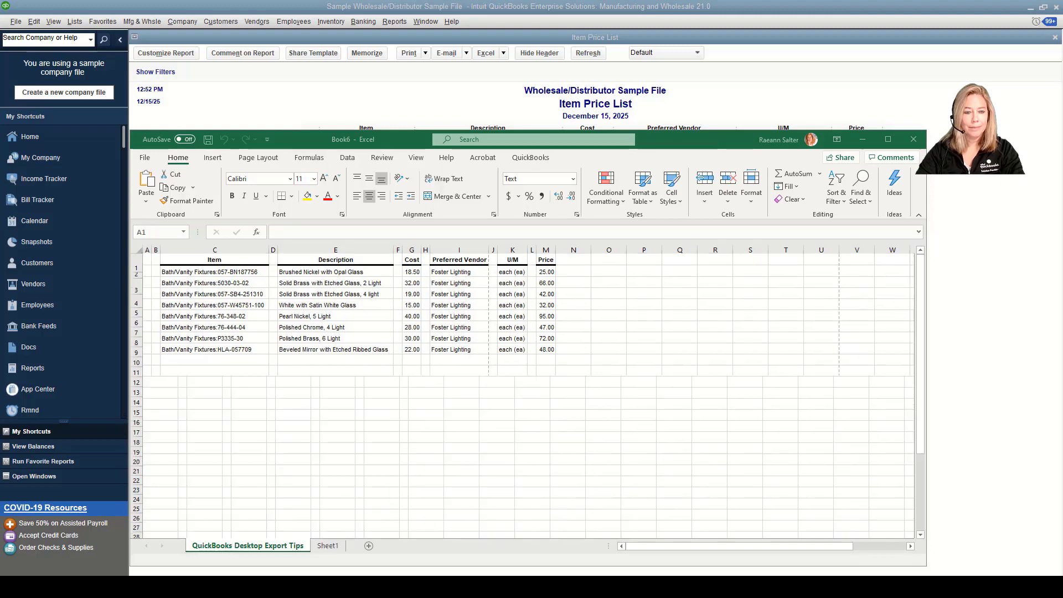
- Open the Vendor Items list for Foster Lighting in Add/Edit Multiple List Entries, dismiss the message and select the first empty Item Name cell
{"action": "left_click", "coordinate": [74, 21]}
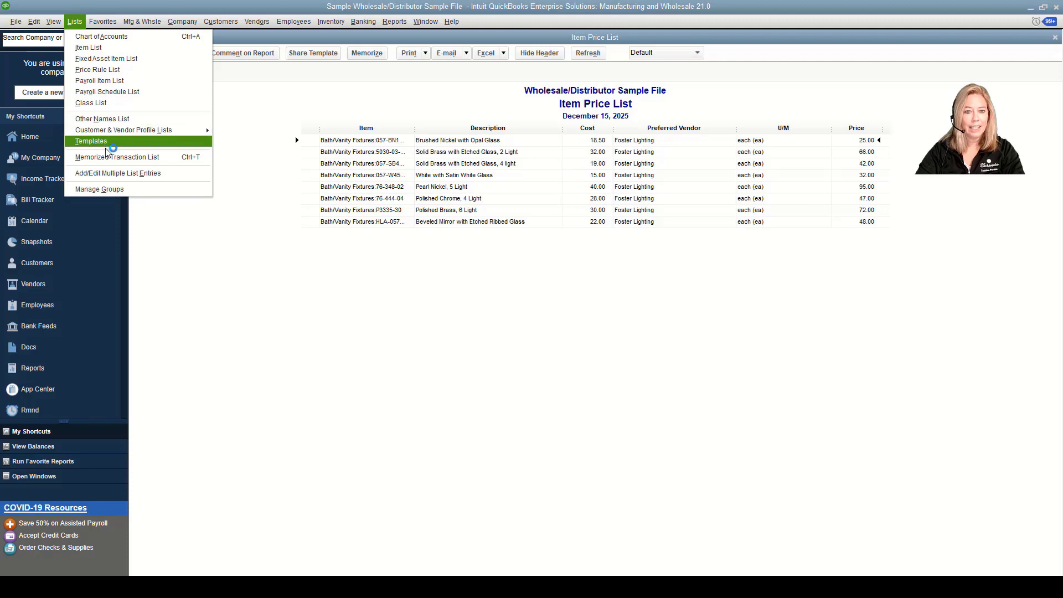
{"action": "left_click", "coordinate": [109, 175]}
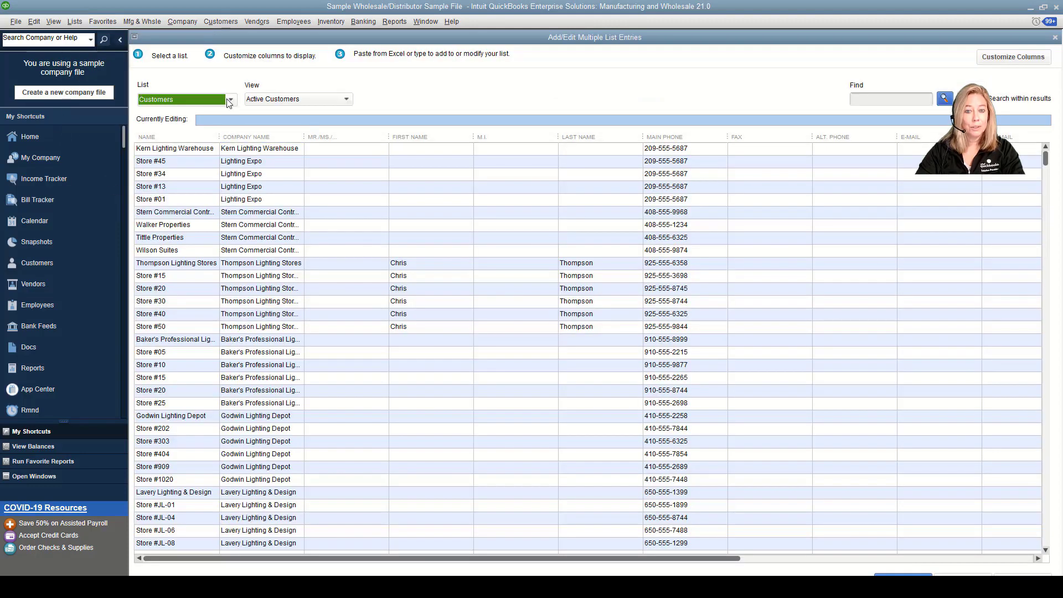
{"action": "left_click", "coordinate": [230, 99]}
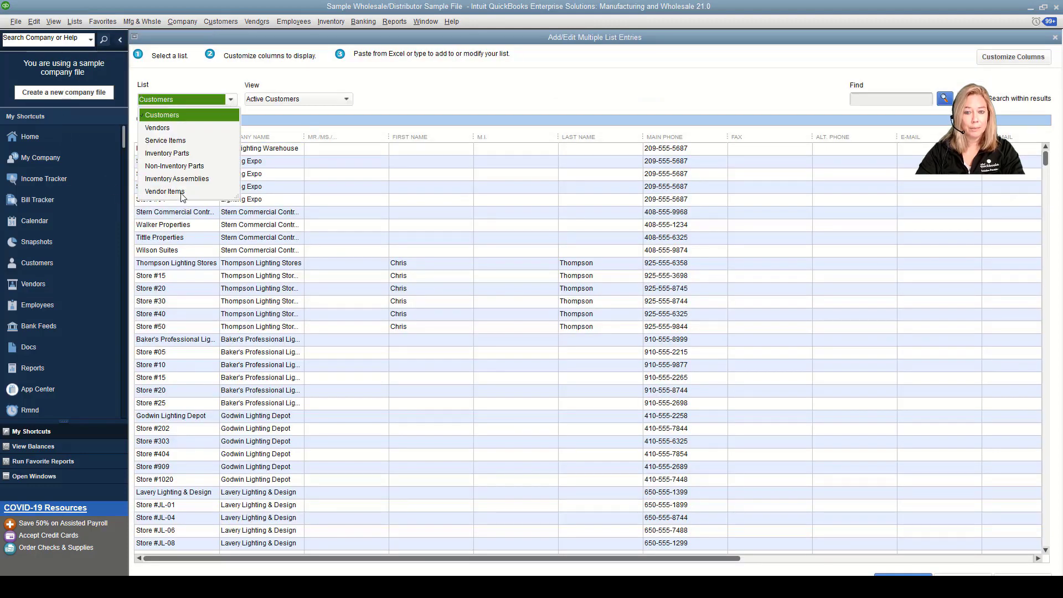
{"action": "left_click", "coordinate": [165, 192]}
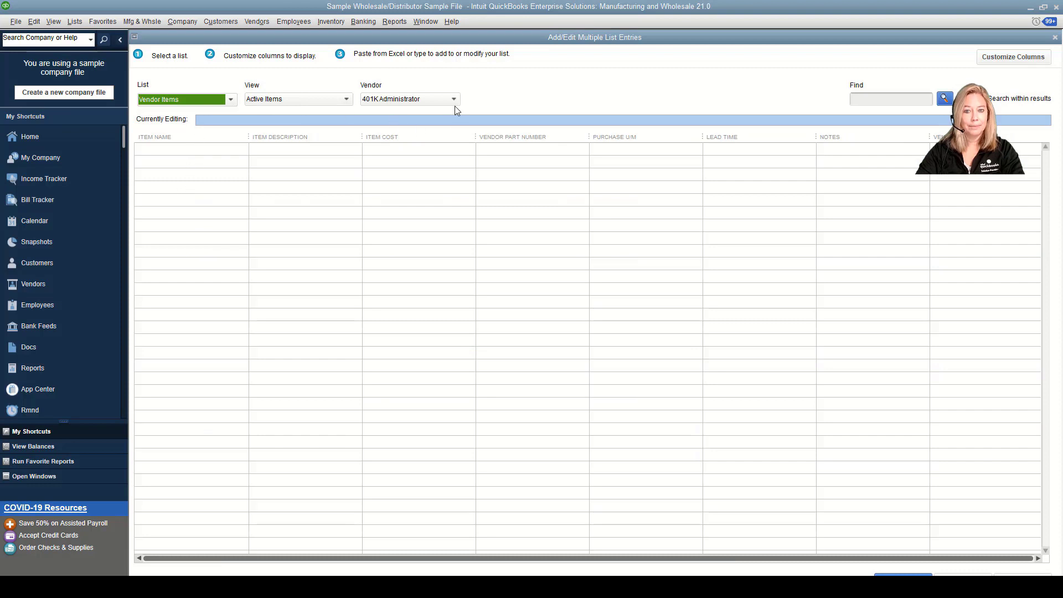
{"action": "left_click", "coordinate": [454, 100]}
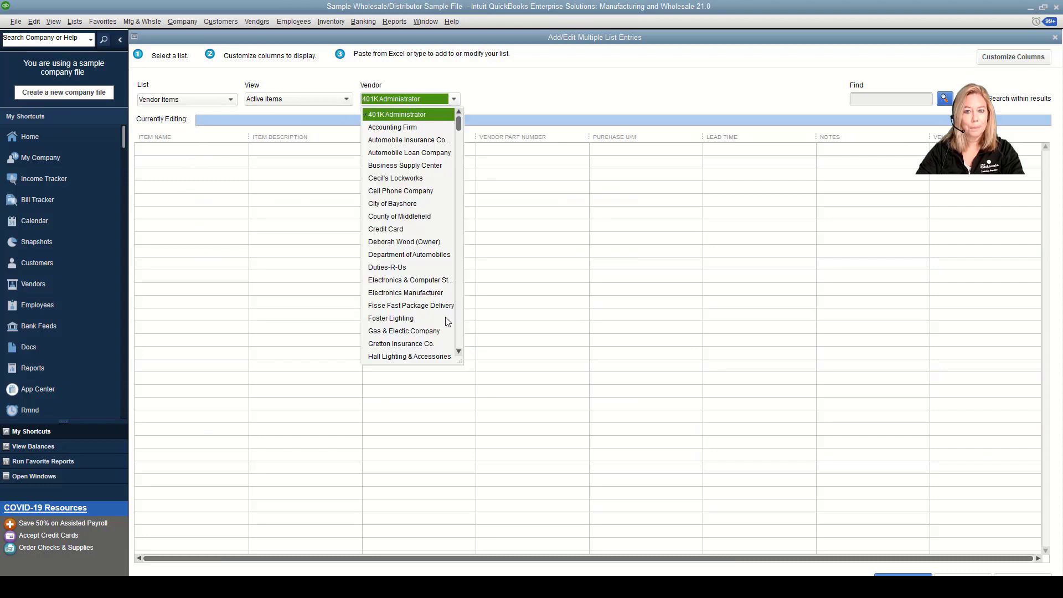
{"action": "left_click", "coordinate": [420, 318]}
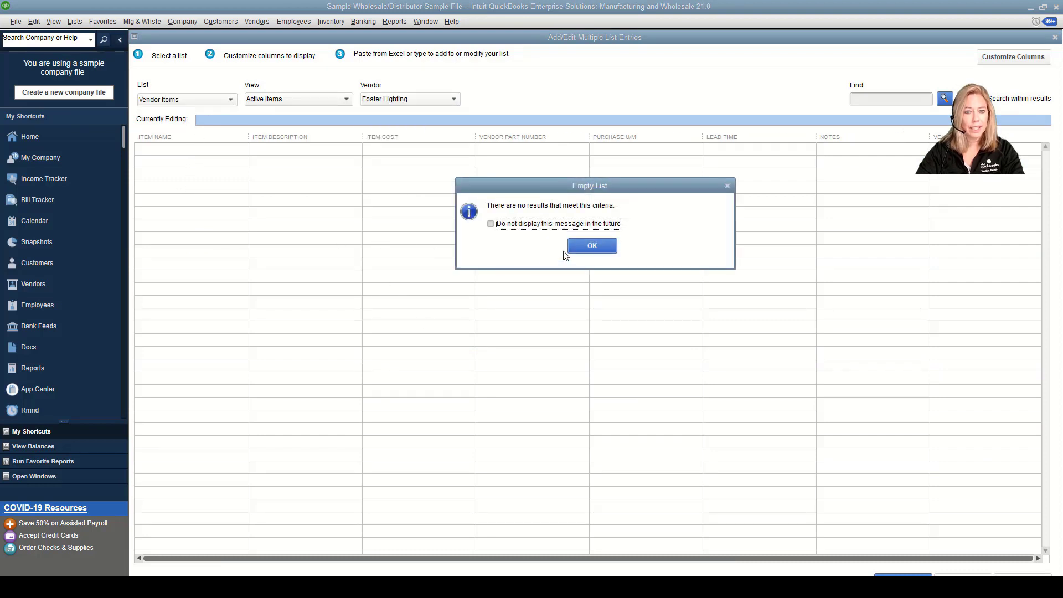
{"action": "left_click", "coordinate": [576, 245]}
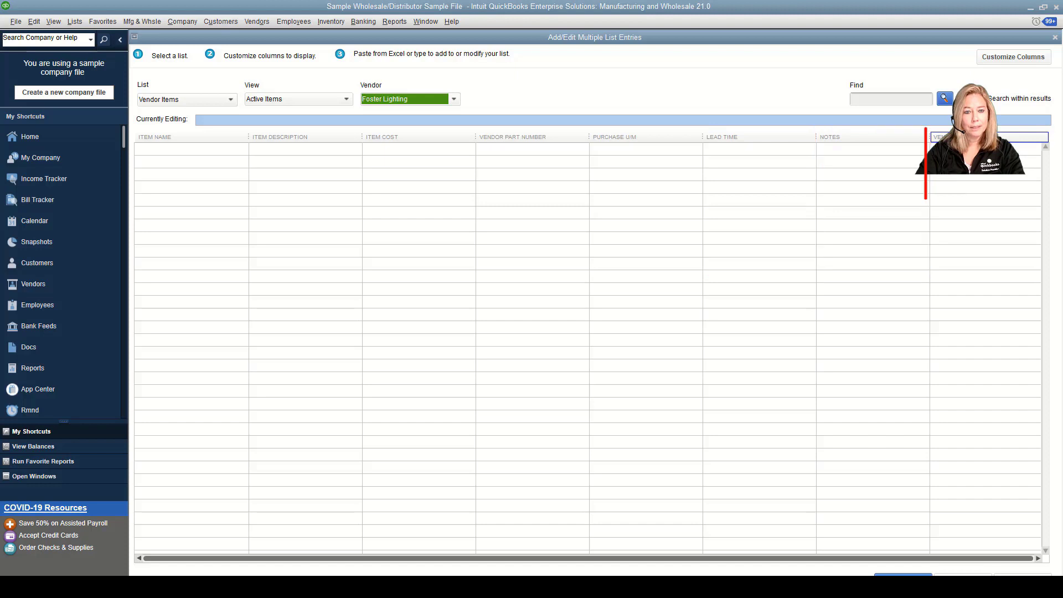
{"action": "left_click", "coordinate": [235, 150]}
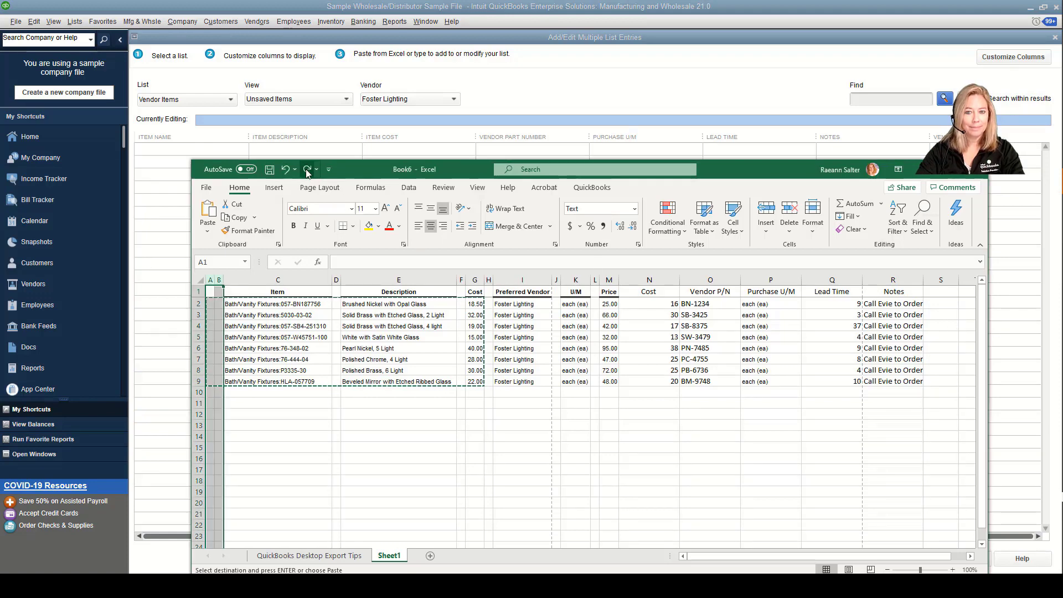
- Redo the deletion of the empty spacer columns between the exported item columns on Sheet1
{"action": "left_click", "coordinate": [307, 169]}
{"action": "left_click", "coordinate": [306, 170]}
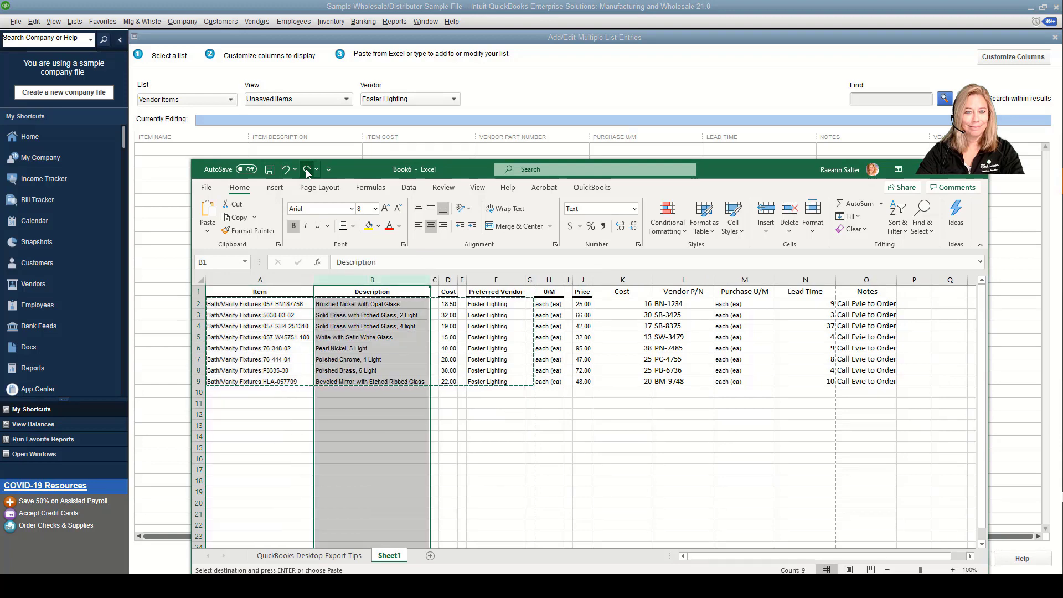
{"action": "left_click", "coordinate": [307, 170]}
{"action": "left_click", "coordinate": [307, 169]}
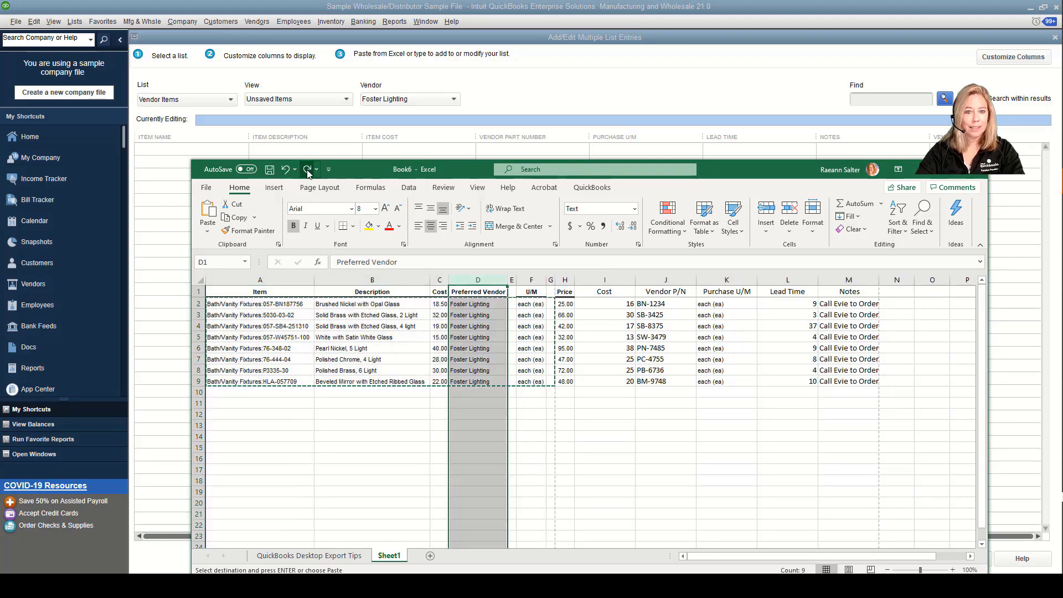
{"action": "left_click", "coordinate": [307, 169]}
{"action": "left_click", "coordinate": [306, 169]}
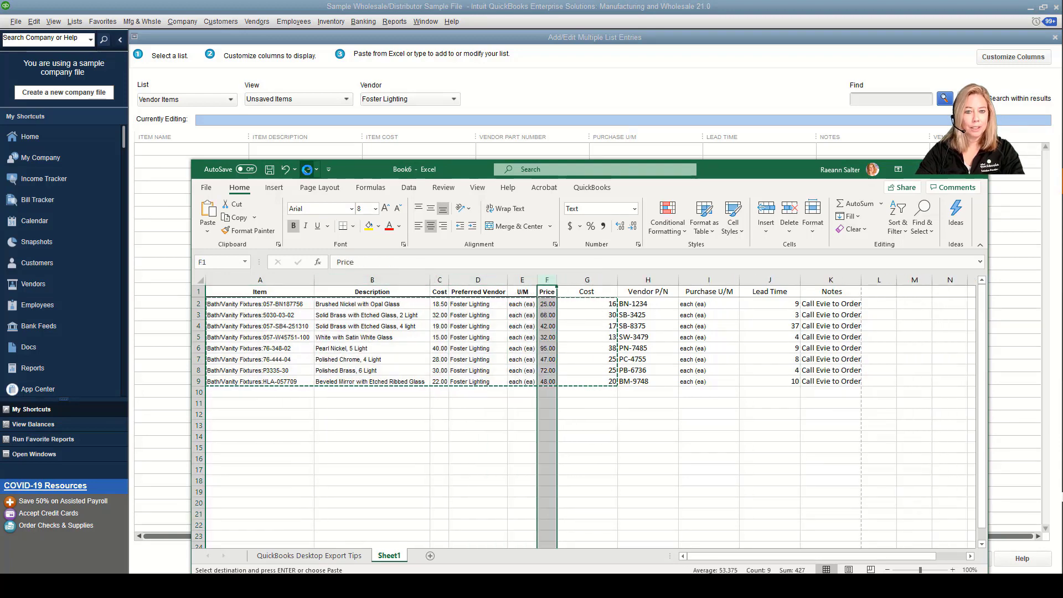
- Review the added Cost, Vendor P/N, Purchase U/M, Lead Time and Notes columns, comparing Purchase U/M with the exported U/M column
{"action": "left_click", "coordinate": [587, 280]}
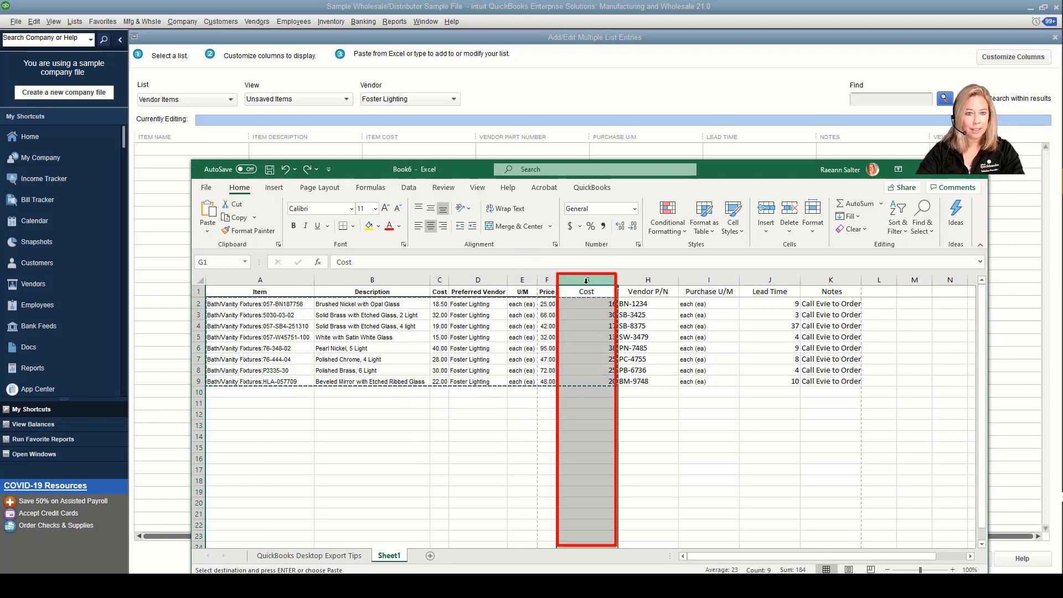
{"action": "left_click", "coordinate": [663, 281]}
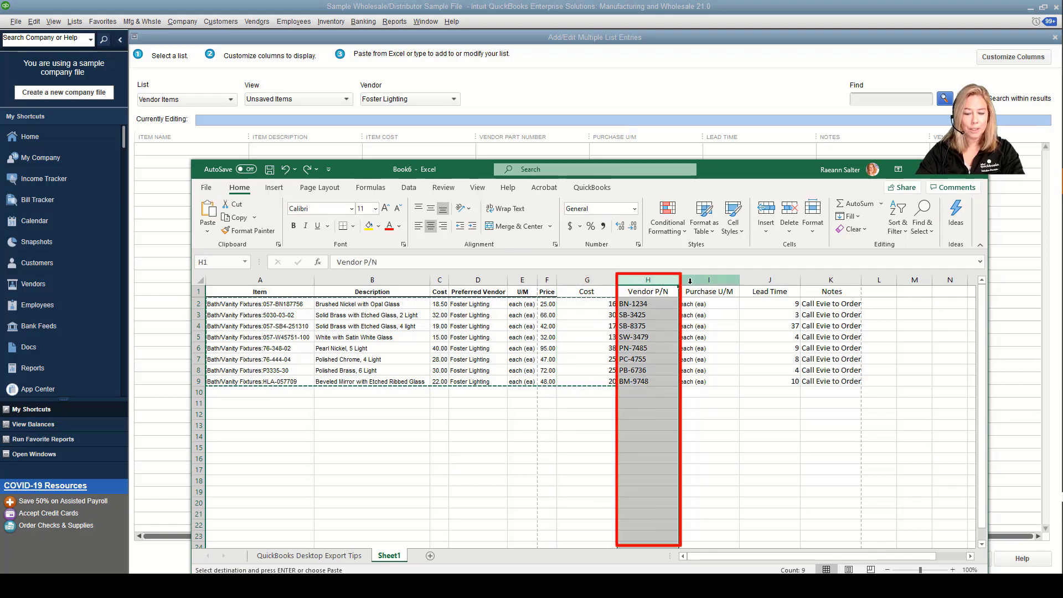
{"action": "left_click", "coordinate": [702, 281]}
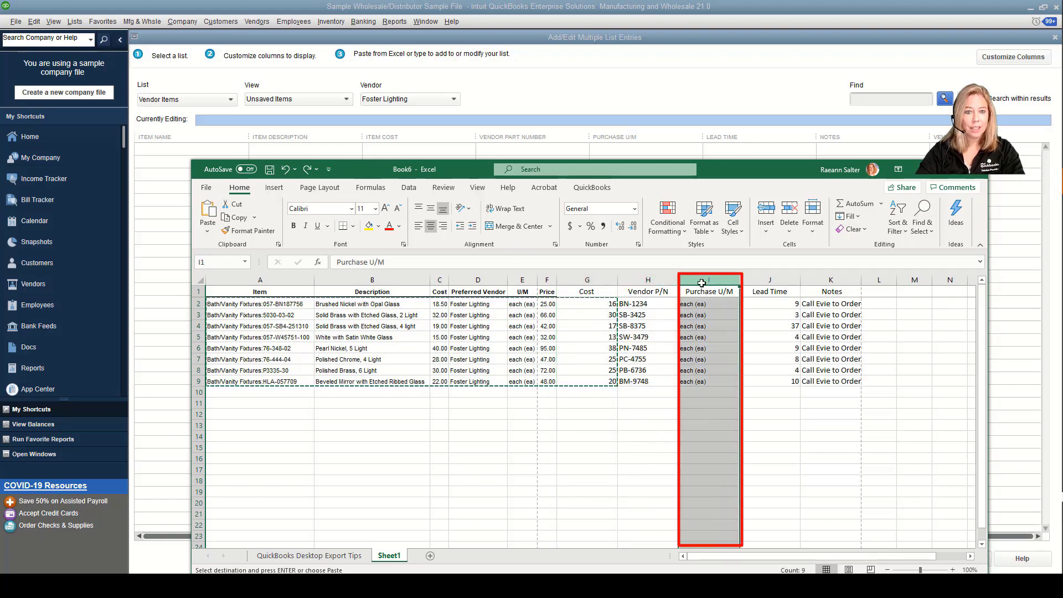
{"action": "left_click", "coordinate": [765, 281]}
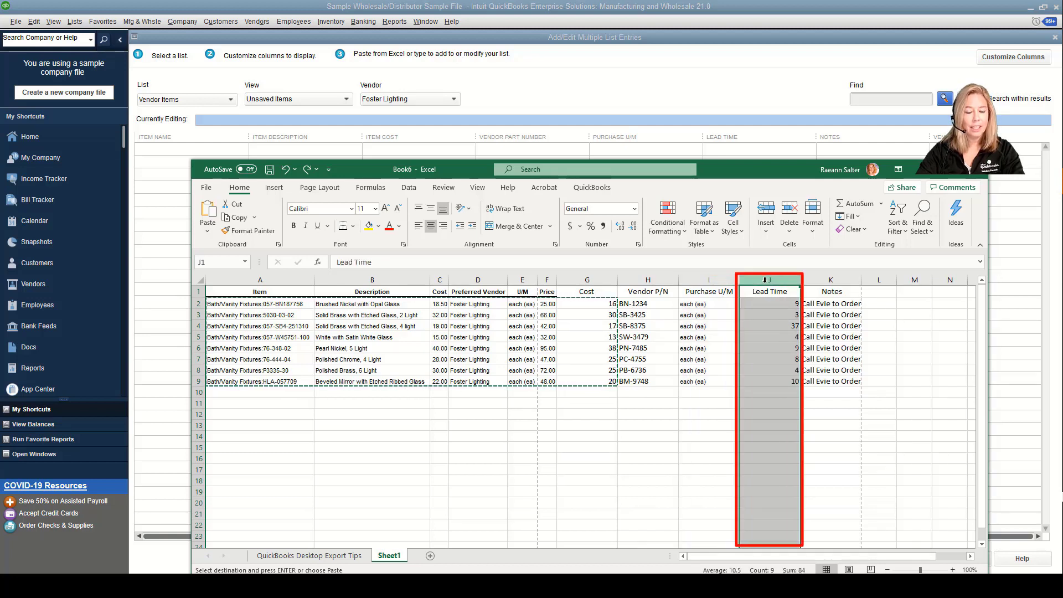
{"action": "left_click", "coordinate": [820, 280]}
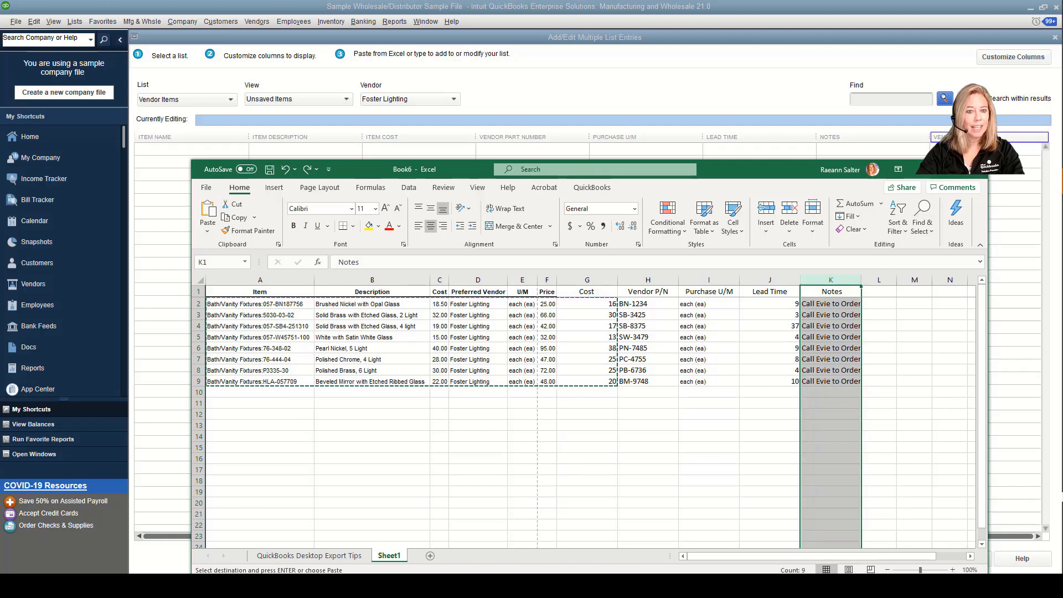
{"action": "left_click", "coordinate": [855, 313]}
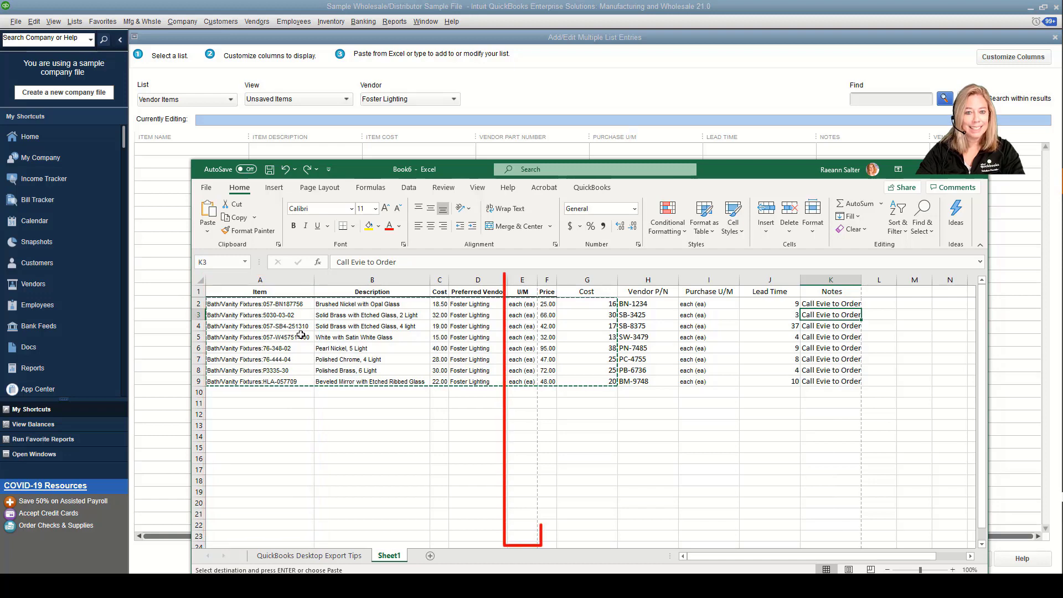
{"action": "left_click", "coordinate": [276, 295]}
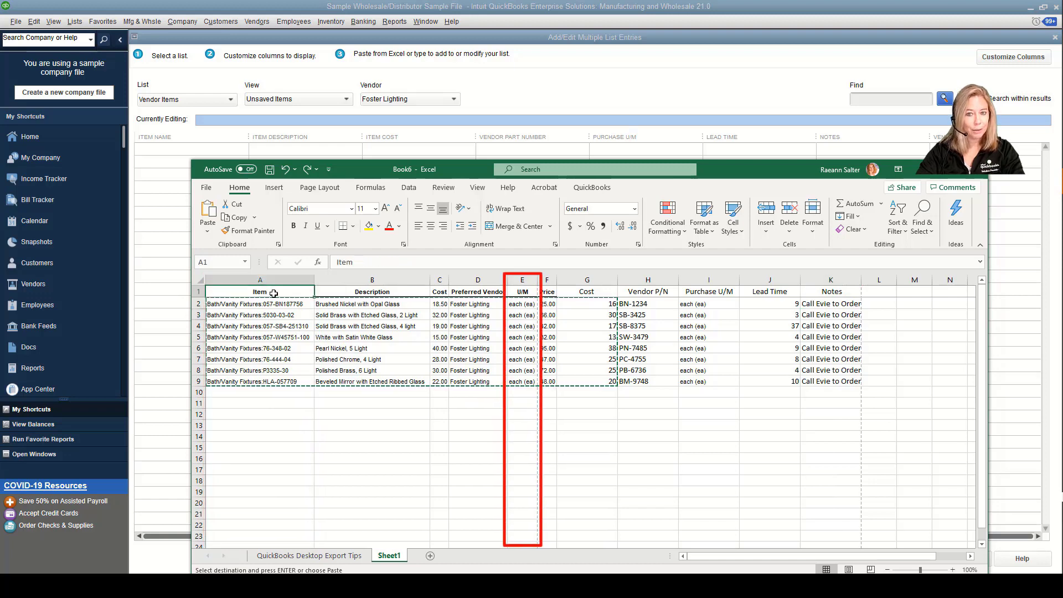
{"action": "left_click", "coordinate": [522, 291]}
{"action": "left_click", "coordinate": [696, 294]}
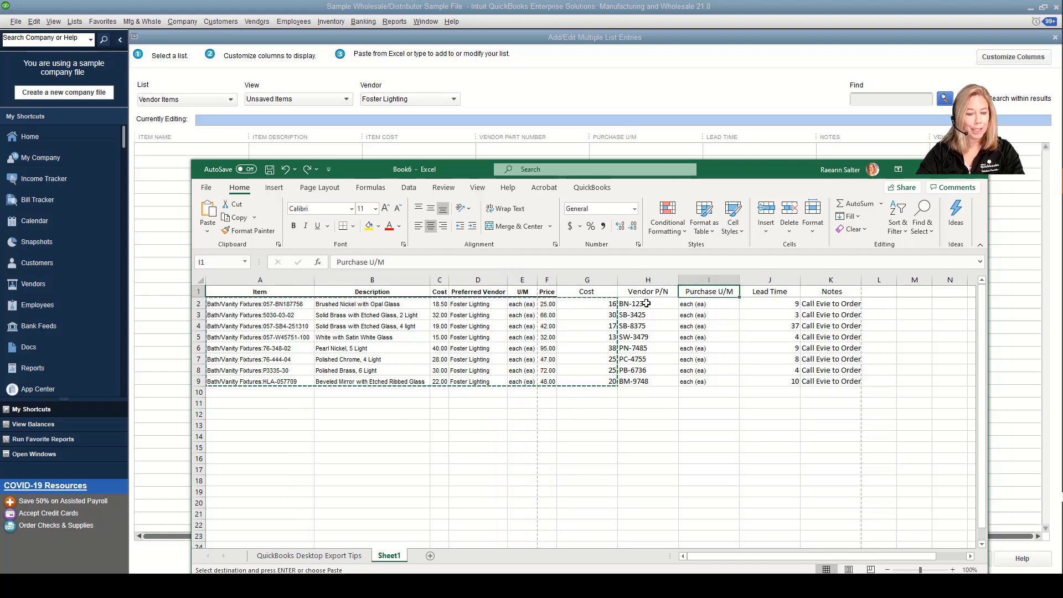
- Delete the exported Cost, Preferred Vendor, U/M and Price columns, C through F, from the worksheet
{"action": "left_click", "coordinate": [440, 280]}
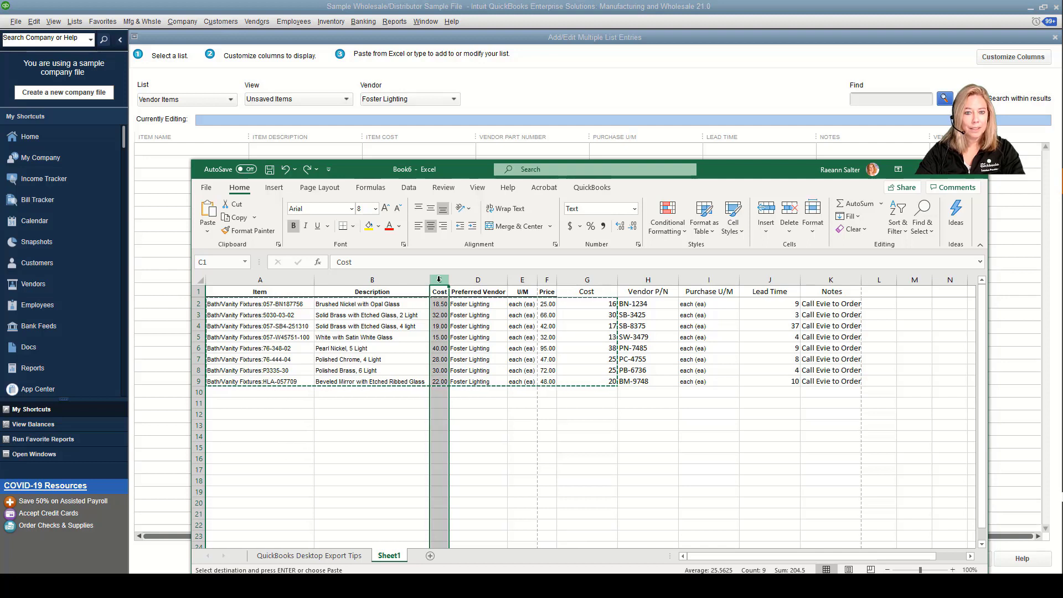
{"action": "left_click_drag", "start_coordinate": [439, 279], "coordinate": [547, 283]}
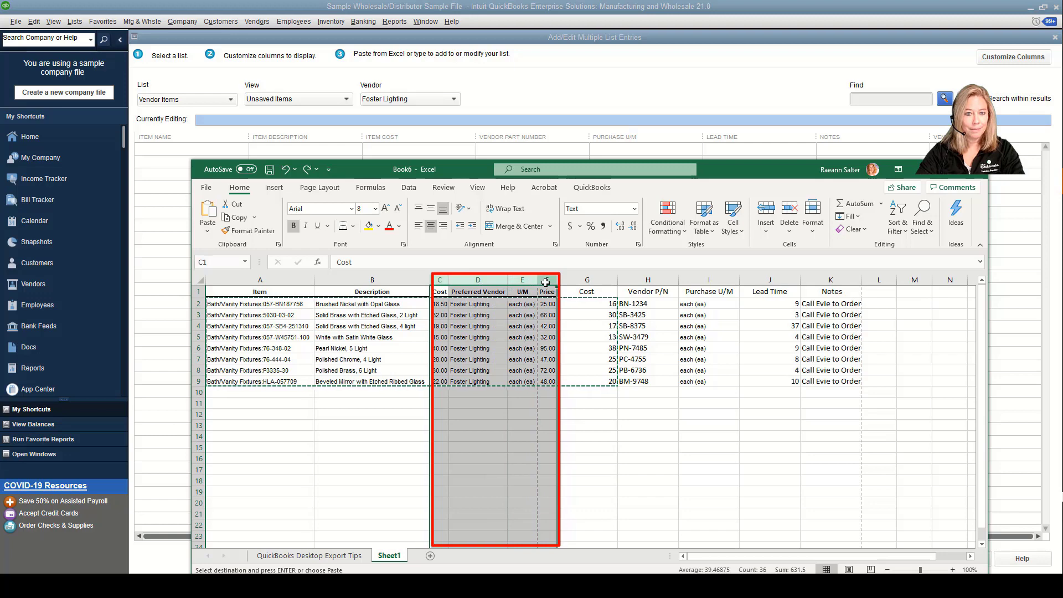
{"action": "right_click", "coordinate": [548, 283]}
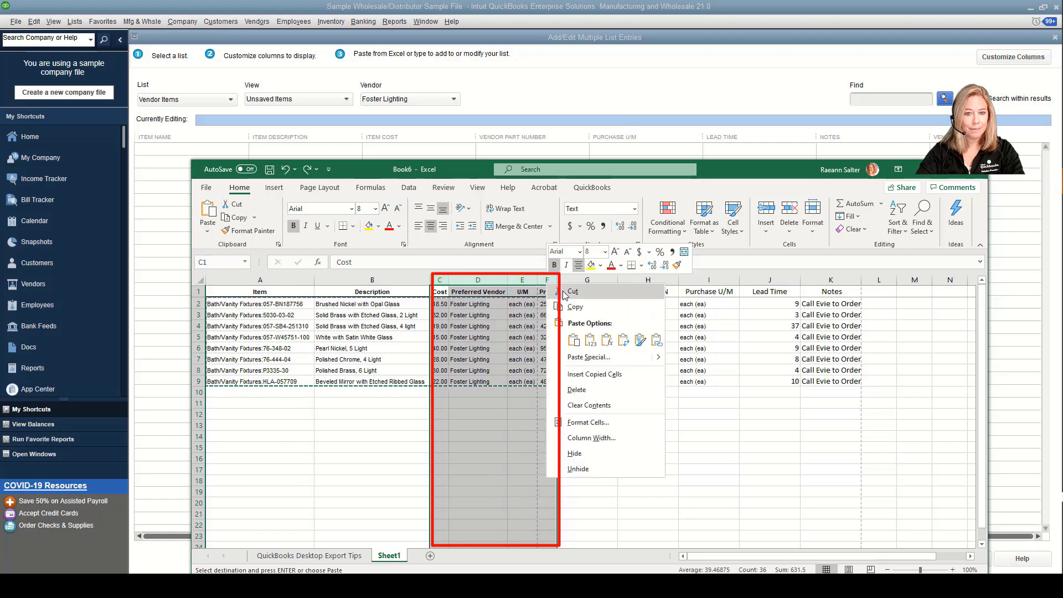
{"action": "left_click", "coordinate": [577, 390]}
- Copy the item rows A2:G9 without headers and paste them into Foster Lighting's Vendor Items list from the first Item Name cell
{"action": "left_click_drag", "start_coordinate": [262, 303], "coordinate": [708, 384]}
{"action": "right_click", "coordinate": [620, 335]}
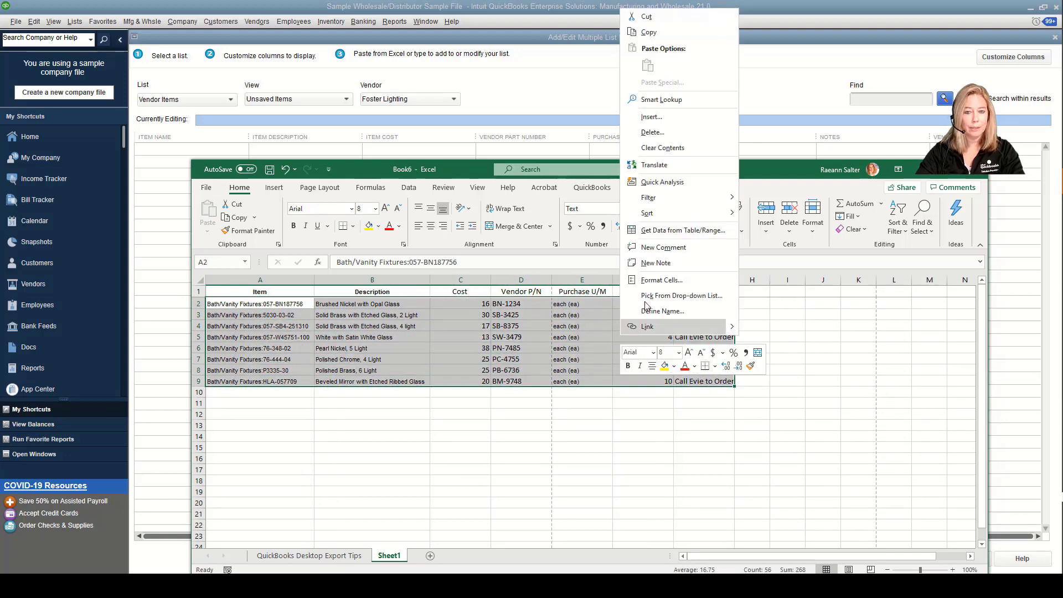
{"action": "left_click", "coordinate": [643, 32]}
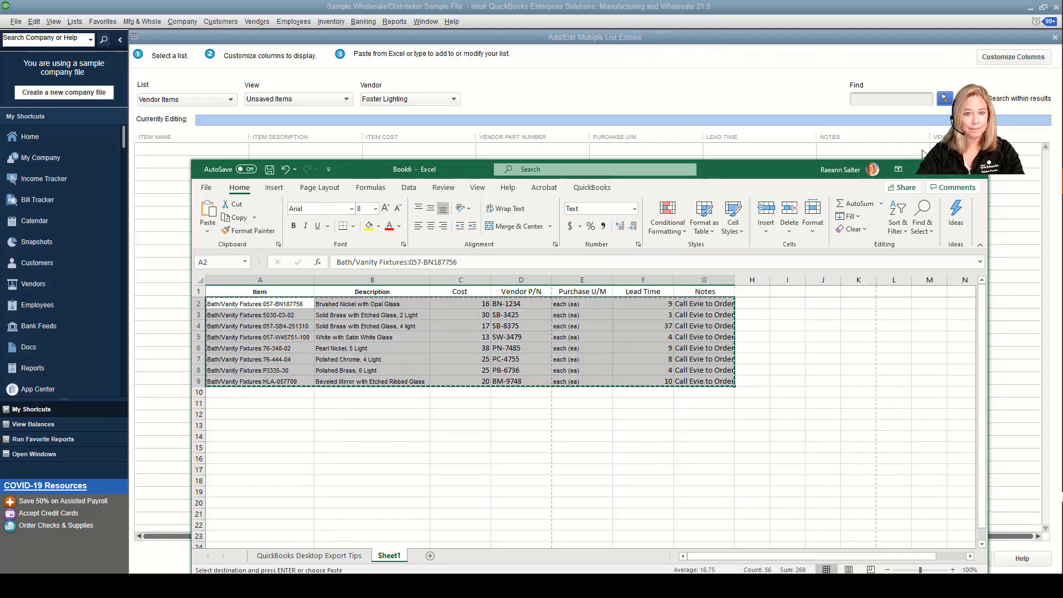
{"action": "left_click", "coordinate": [201, 148]}
{"action": "right_click", "coordinate": [202, 148]}
{"action": "left_click", "coordinate": [233, 178]}
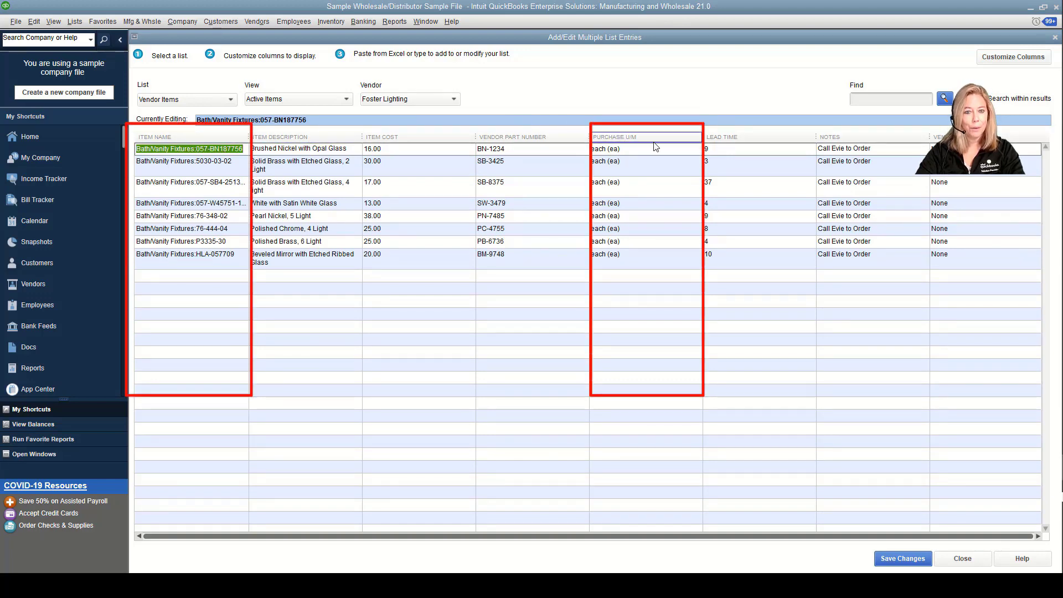
- Try entering "ea" as the Purchase U/M in the first empty row, and clear the entry again
{"action": "left_click", "coordinate": [646, 277]}
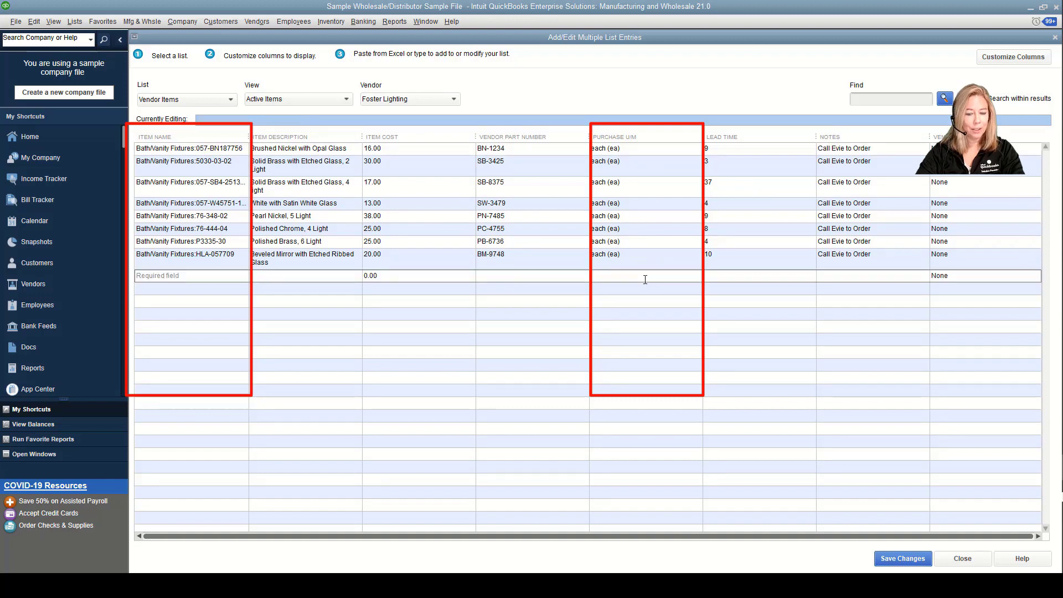
{"action": "type", "text": "ea"}
{"action": "key", "text": "Tab"}
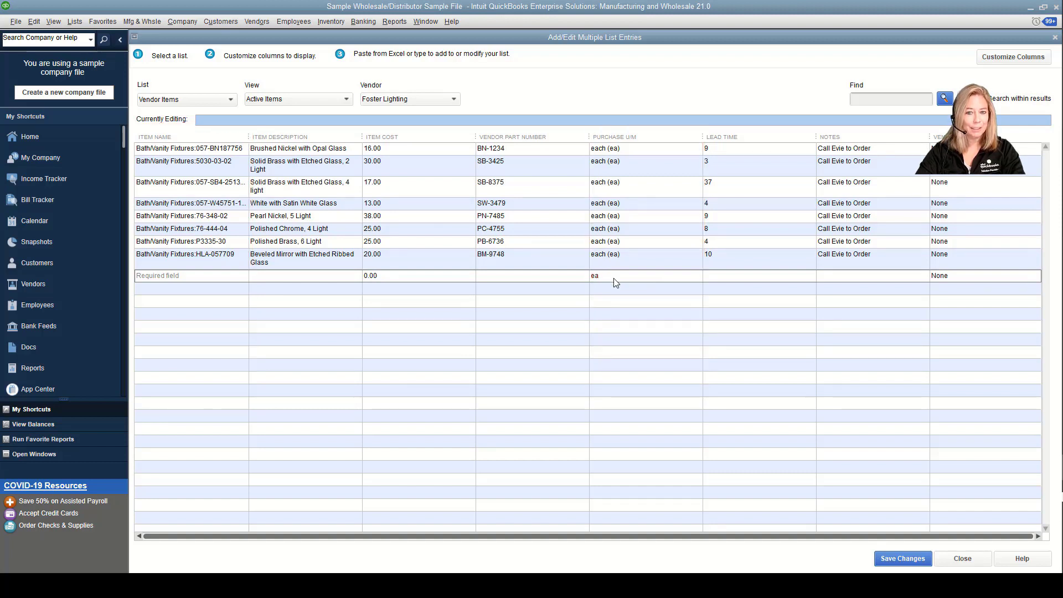
{"action": "key", "text": "BackSpace"}
{"action": "key", "text": "BackSpace"}
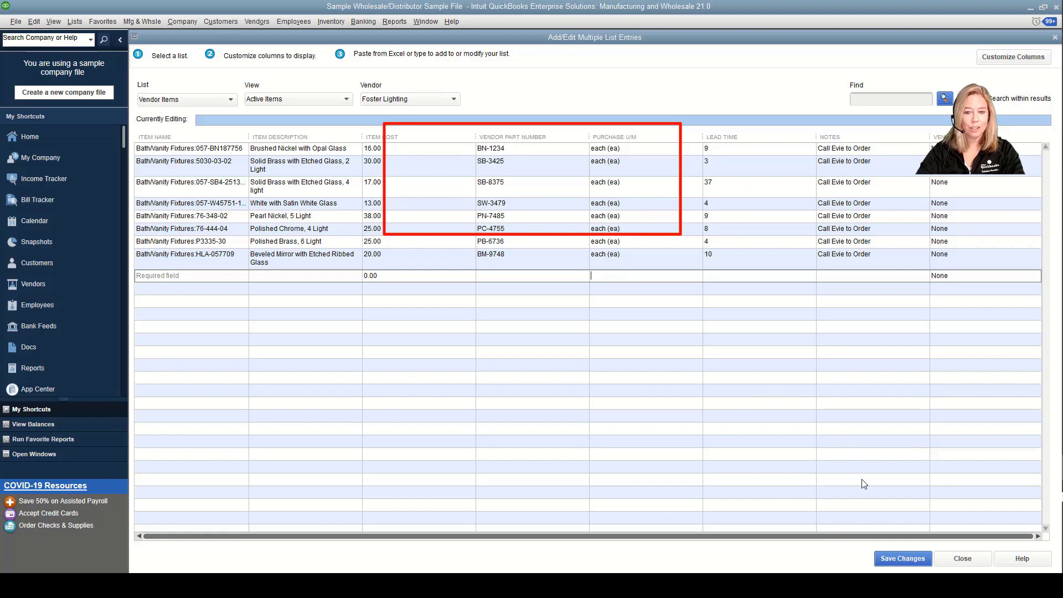
- Save the pasted vendor items, dismiss the warning and close Add/Edit Multiple List Entries without saving the leftover blank row
{"action": "left_click", "coordinate": [904, 559]}
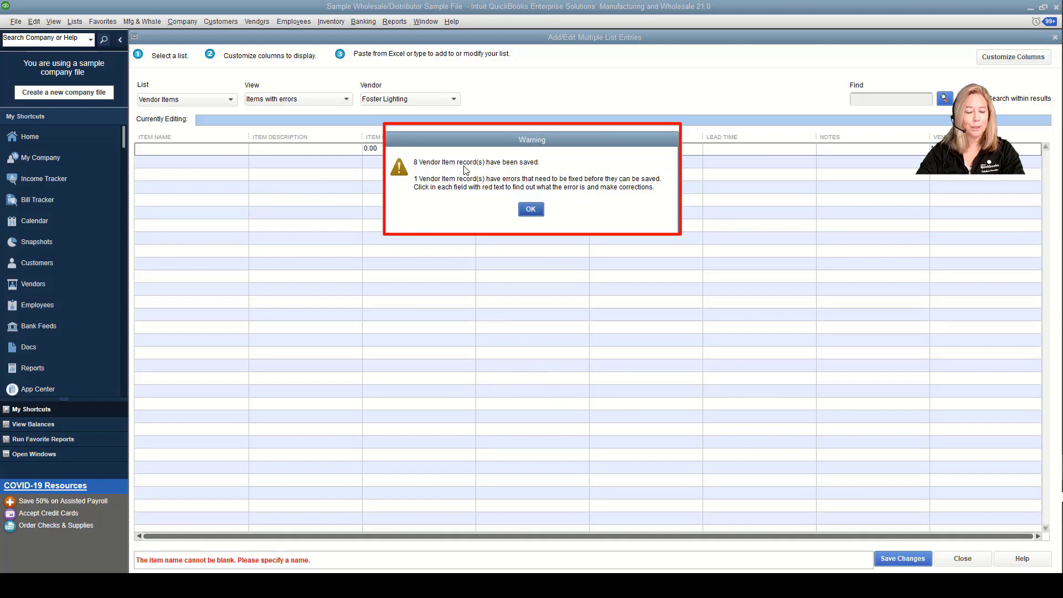
{"action": "left_click", "coordinate": [531, 209]}
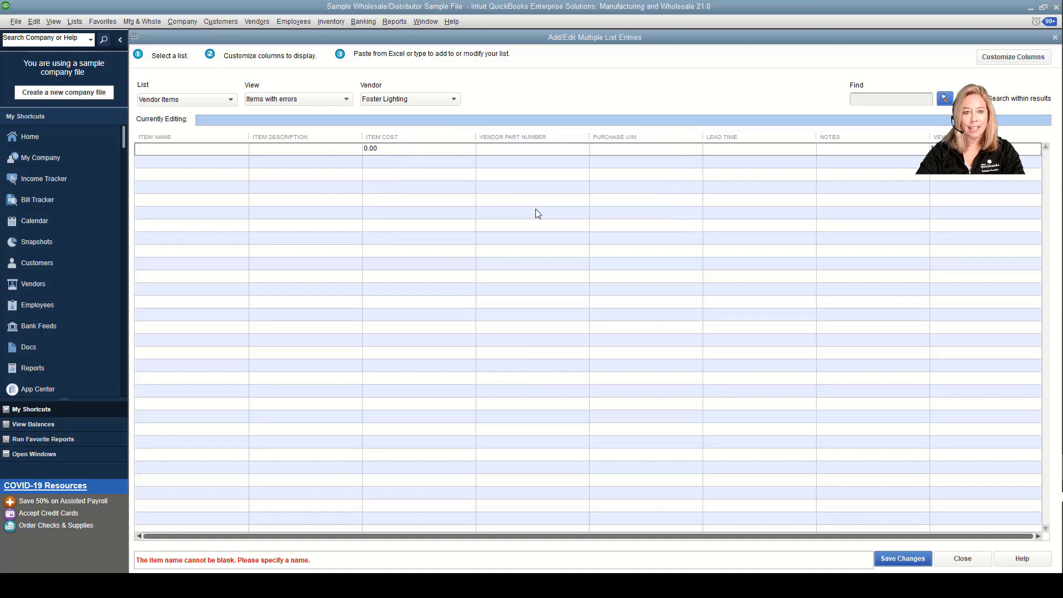
{"action": "left_click", "coordinate": [963, 559]}
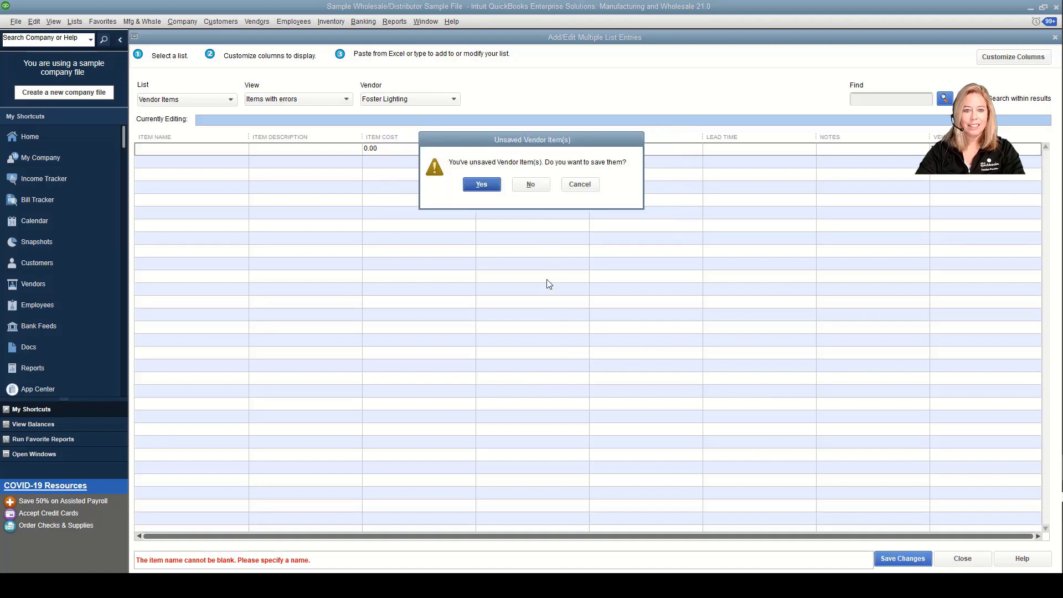
{"action": "left_click", "coordinate": [532, 188]}
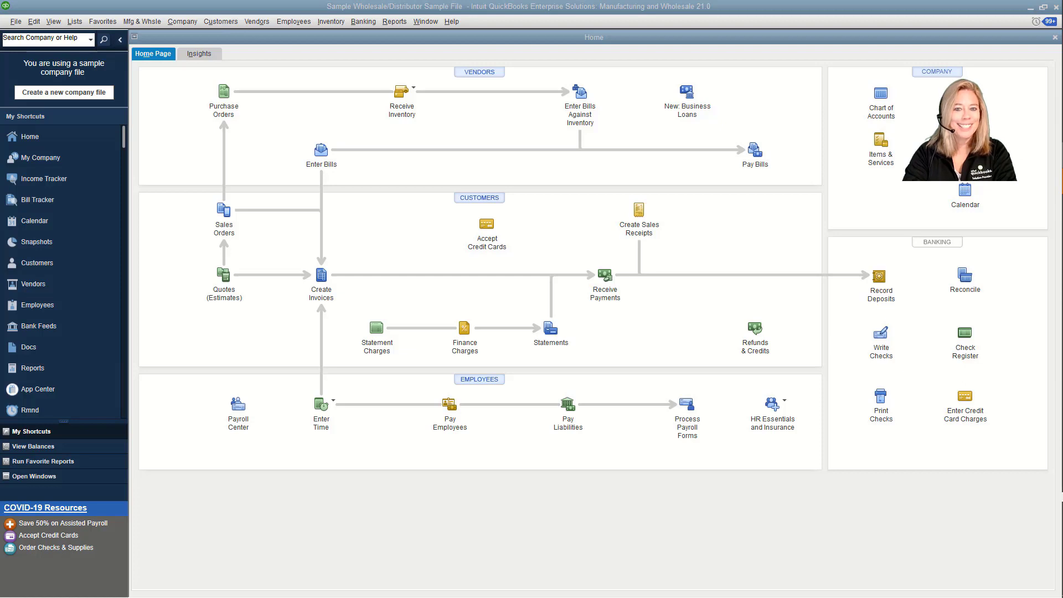
- Open Indoor Electrical Wire for editing from the Item List and set its preferred vendor to Hall Lighting & Accessories
{"action": "left_click", "coordinate": [78, 25]}
{"action": "left_click", "coordinate": [88, 49]}
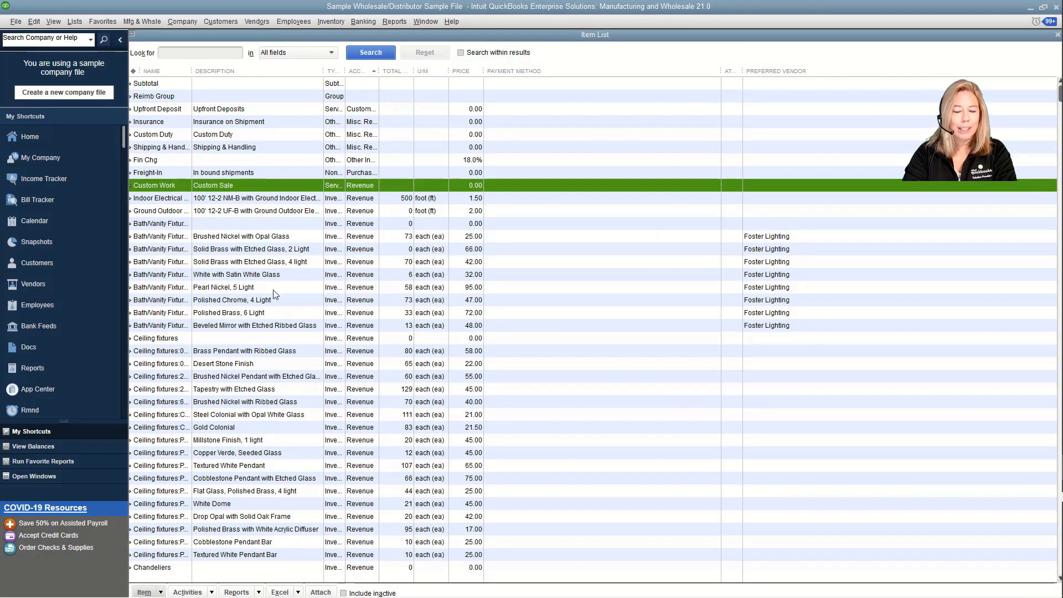
{"action": "left_click", "coordinate": [282, 199]}
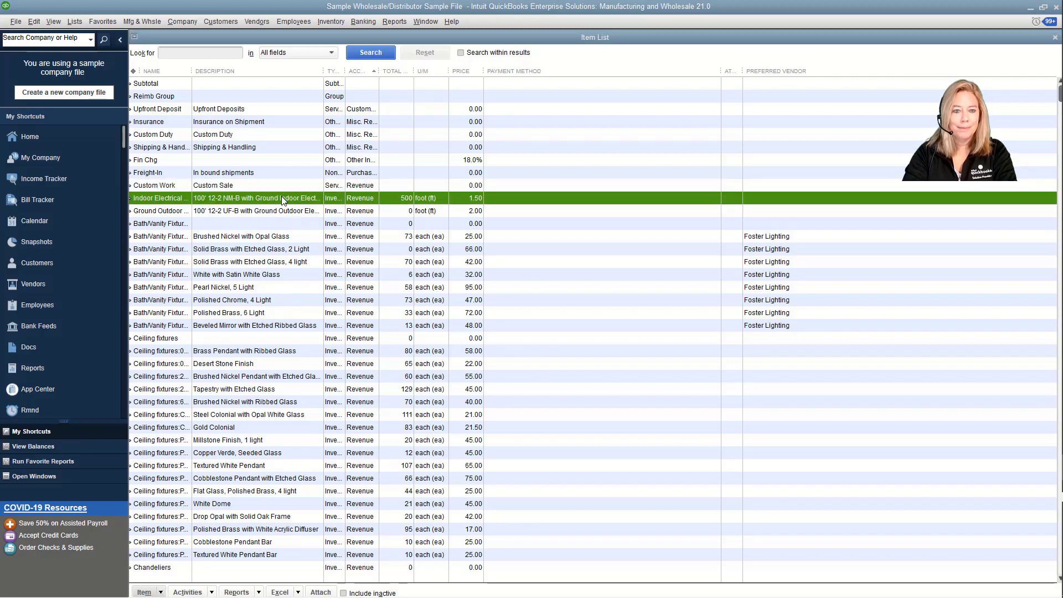
{"action": "double_click", "coordinate": [282, 200]}
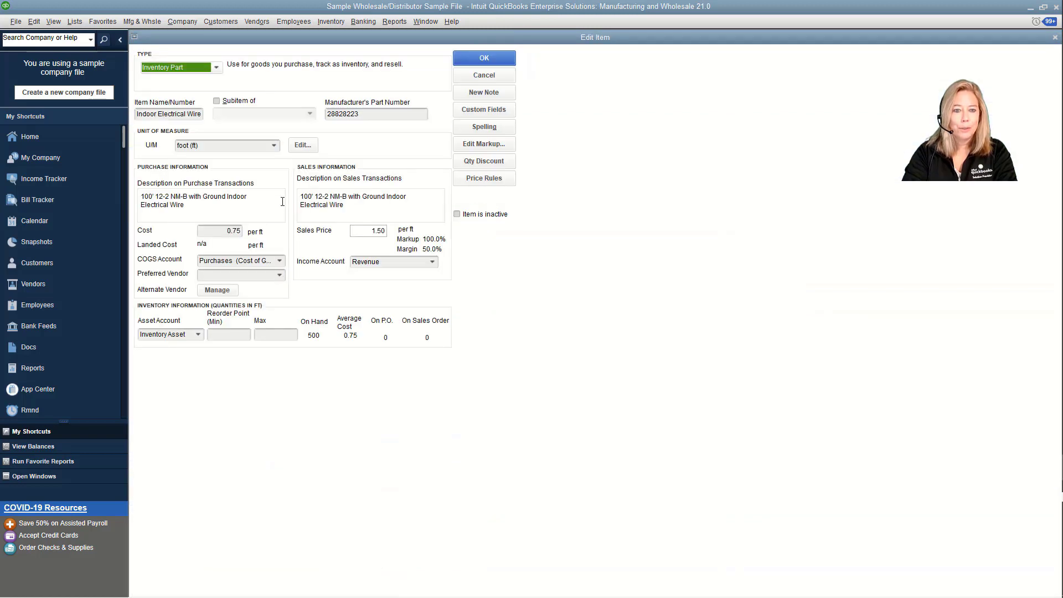
{"action": "left_click", "coordinate": [280, 275]}
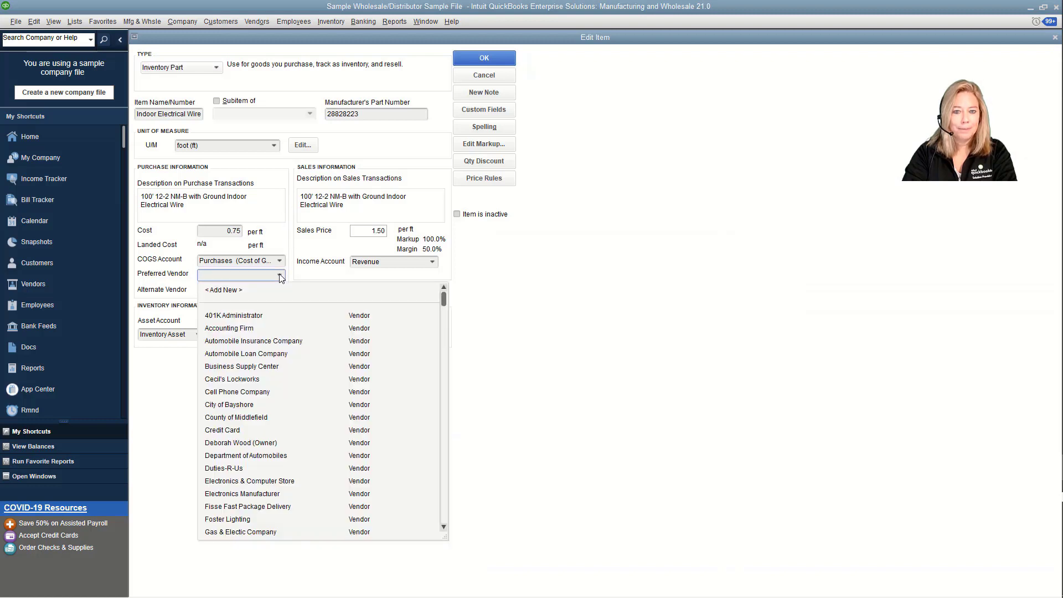
{"action": "scroll", "coordinate": [260, 407], "scroll_direction": "down", "scroll_amount": 1}
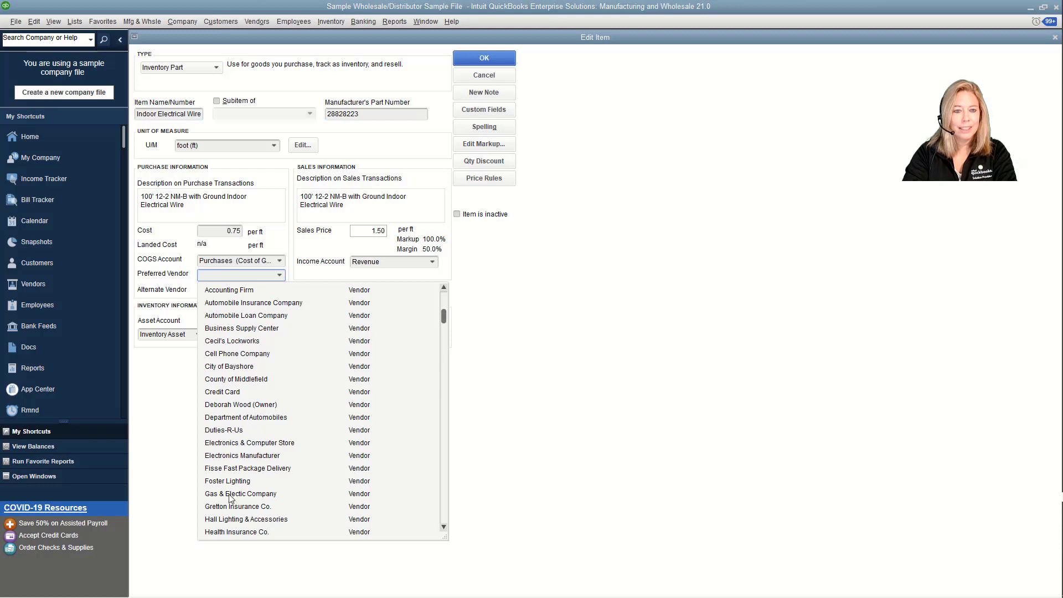
{"action": "left_click", "coordinate": [233, 519]}
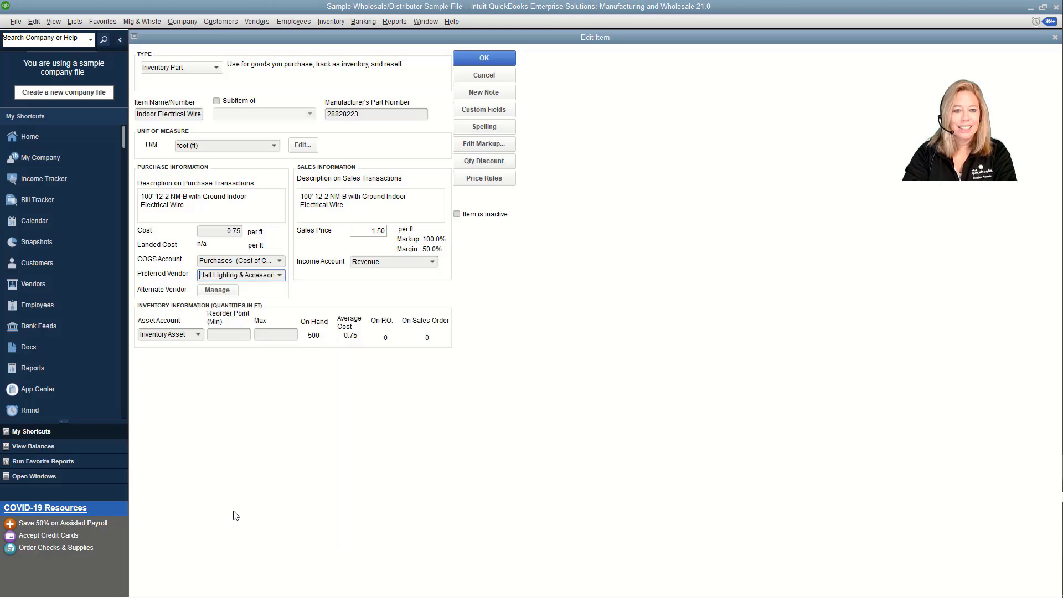
- Set Foster Lighting's status to Alternate in the alternate vendor settings of Indoor Electrical Wire
{"action": "left_click", "coordinate": [230, 294]}
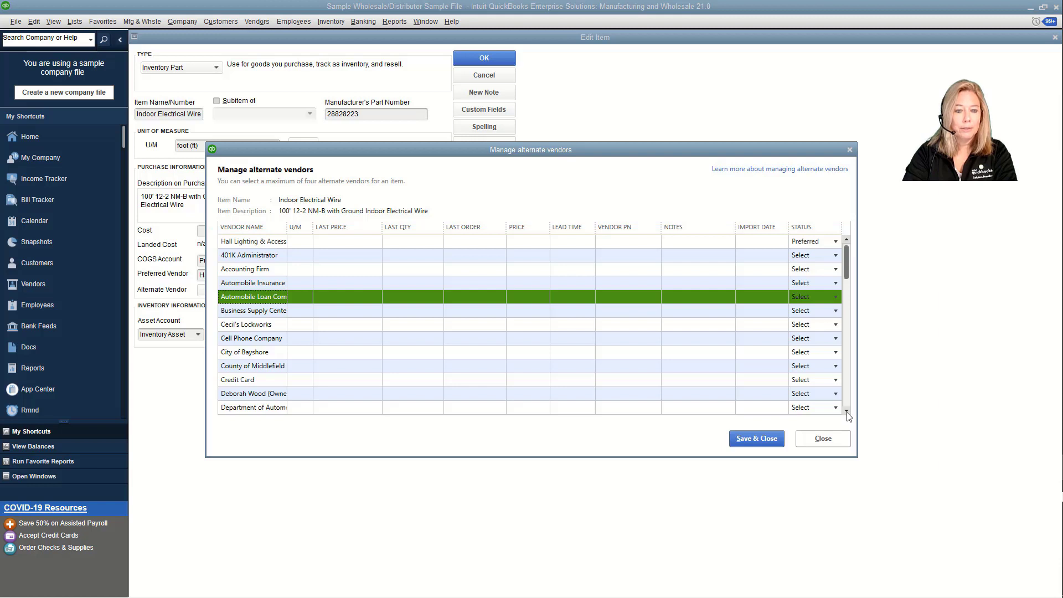
{"action": "scroll", "coordinate": [849, 416], "scroll_direction": "down", "scroll_amount": 3}
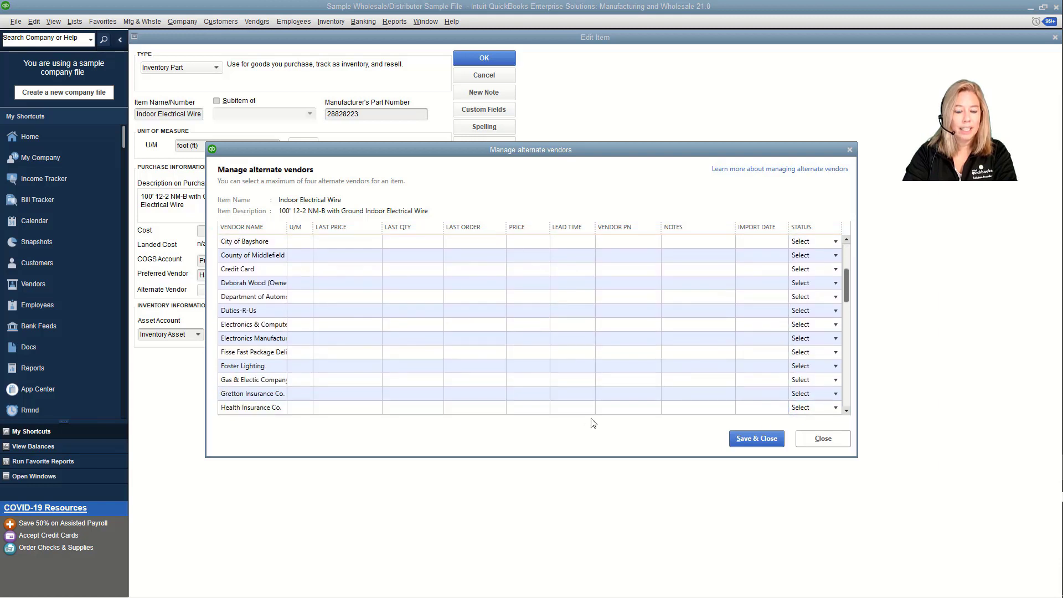
{"action": "left_click", "coordinate": [588, 368]}
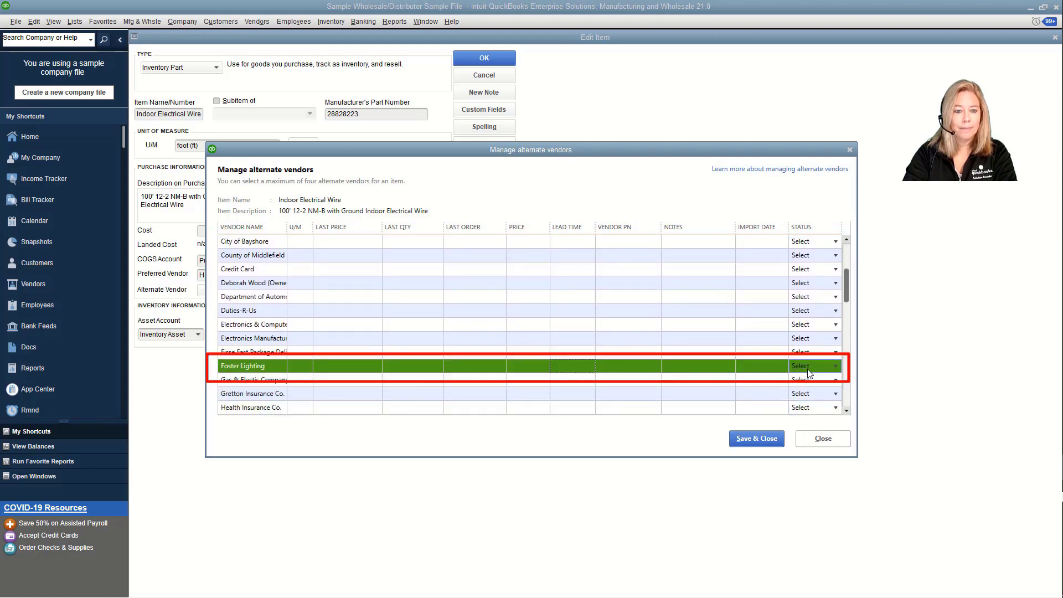
{"action": "left_click", "coordinate": [837, 365]}
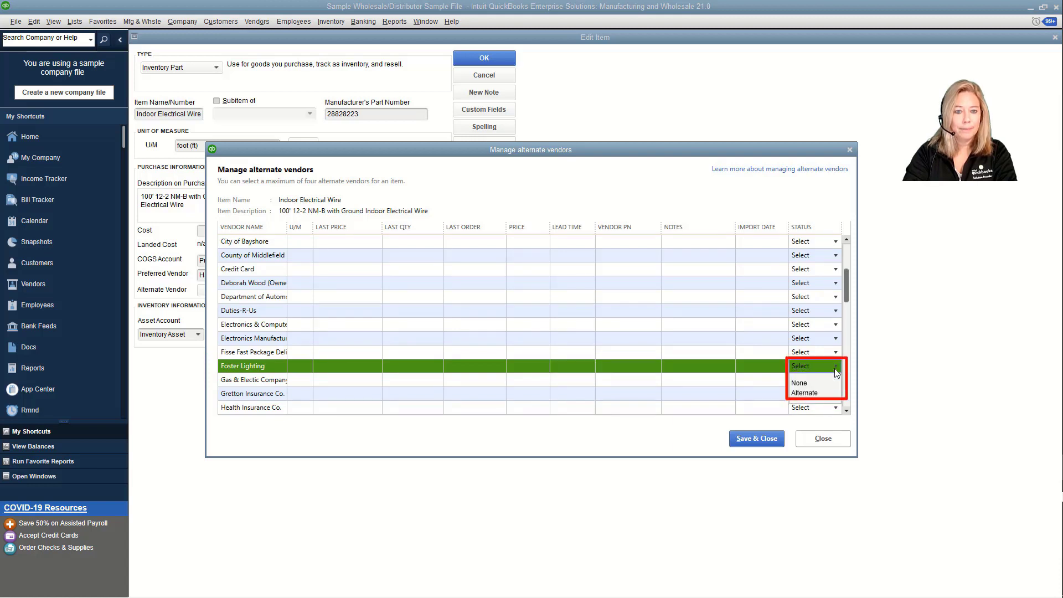
{"action": "left_click", "coordinate": [820, 398]}
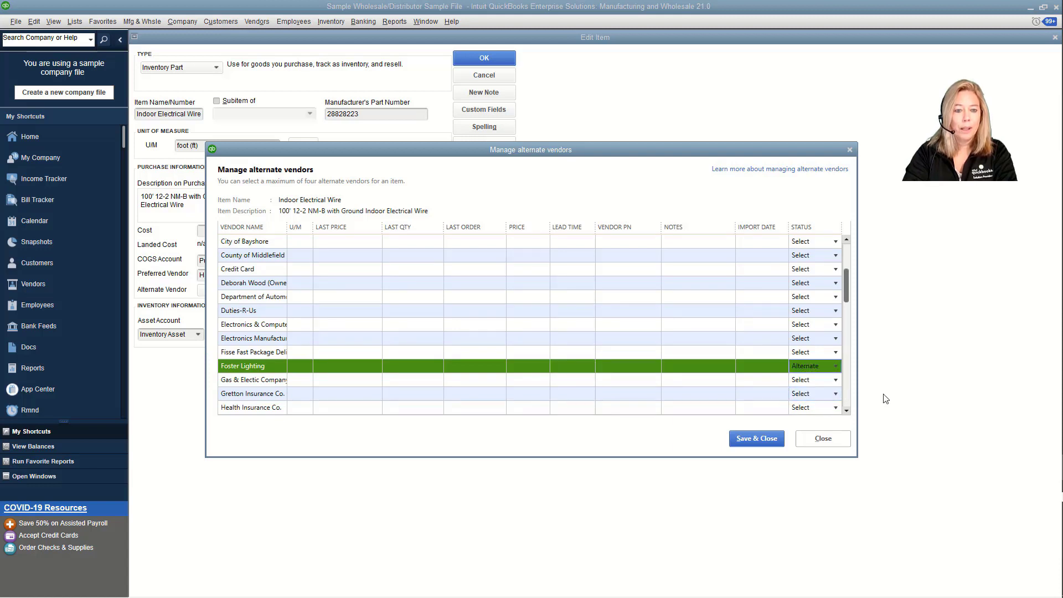
- Set Paulsen's Lighting's status to Alternate in the alternate vendor settings of Indoor Electrical Wire
{"action": "left_click", "coordinate": [847, 411]}
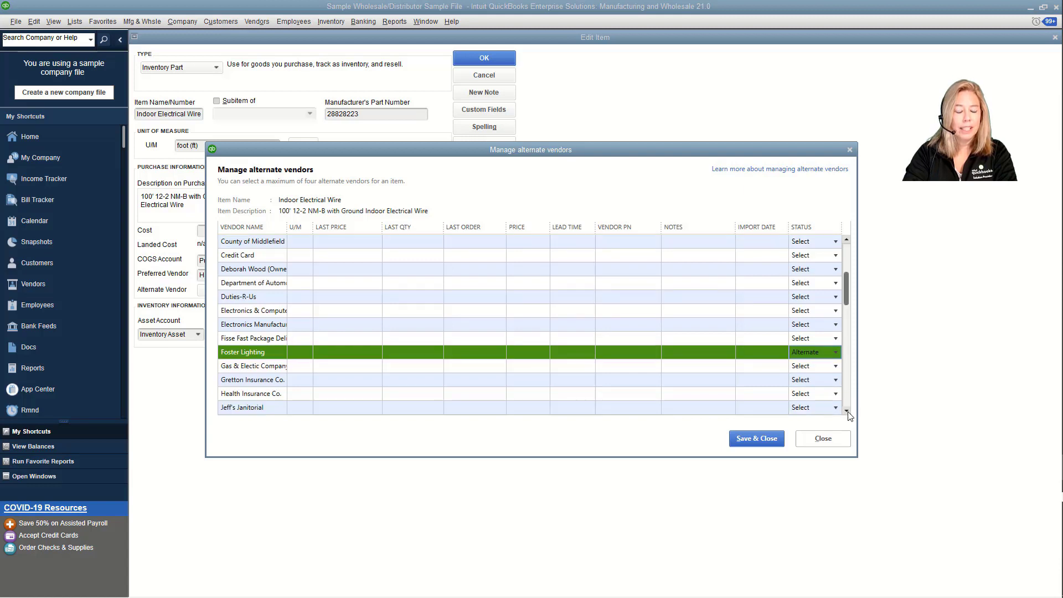
{"action": "left_click", "coordinate": [847, 411]}
{"action": "left_click", "coordinate": [847, 410]}
{"action": "left_click", "coordinate": [847, 410]}
{"action": "left_click", "coordinate": [847, 410]}
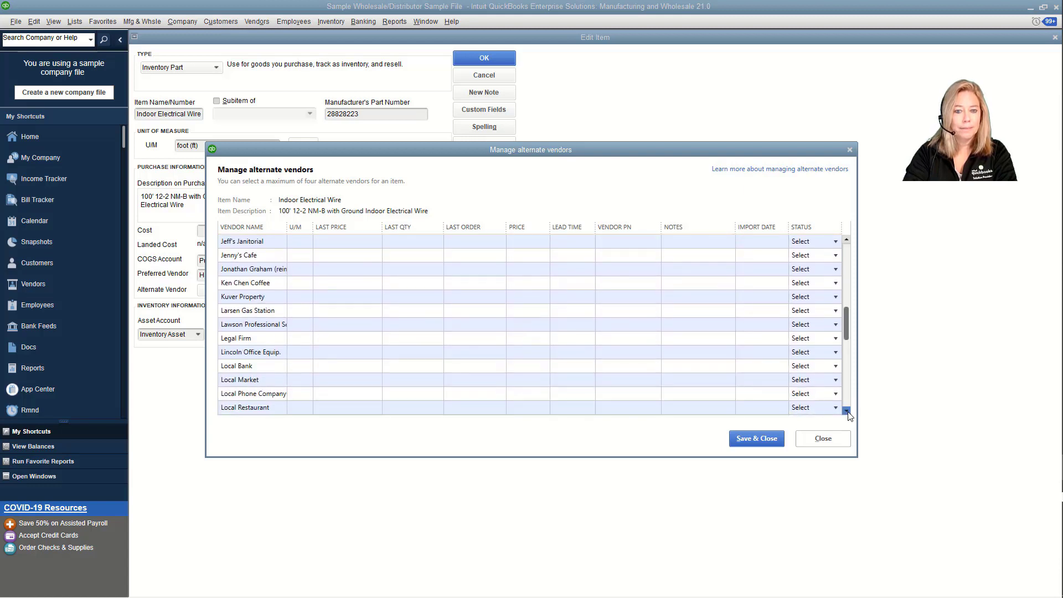
{"action": "left_click", "coordinate": [847, 410]}
{"action": "left_click", "coordinate": [847, 410]}
{"action": "left_click", "coordinate": [847, 411]}
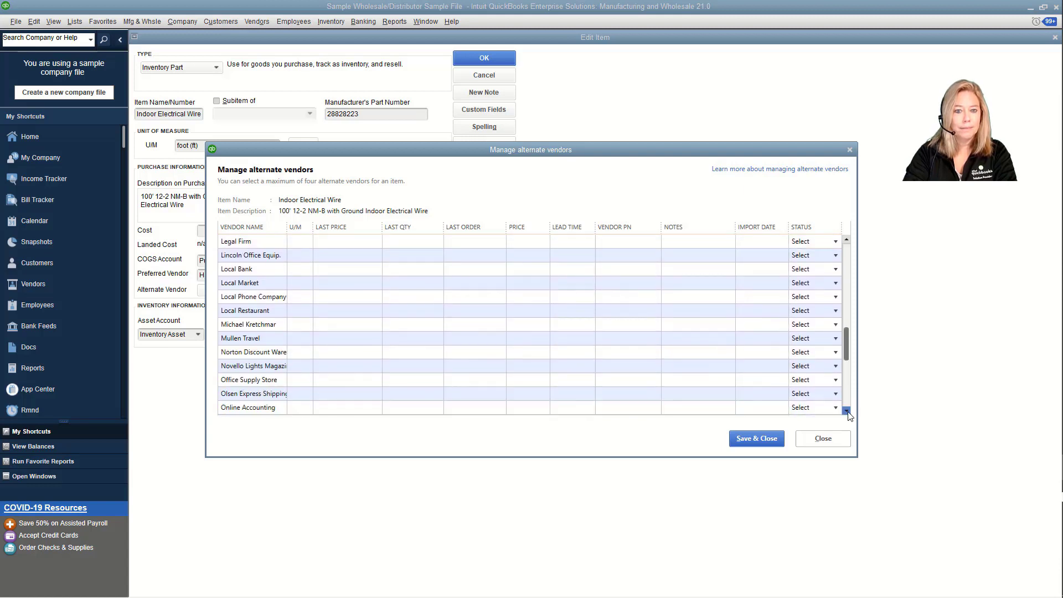
{"action": "left_click", "coordinate": [477, 354]}
{"action": "left_click", "coordinate": [827, 354]}
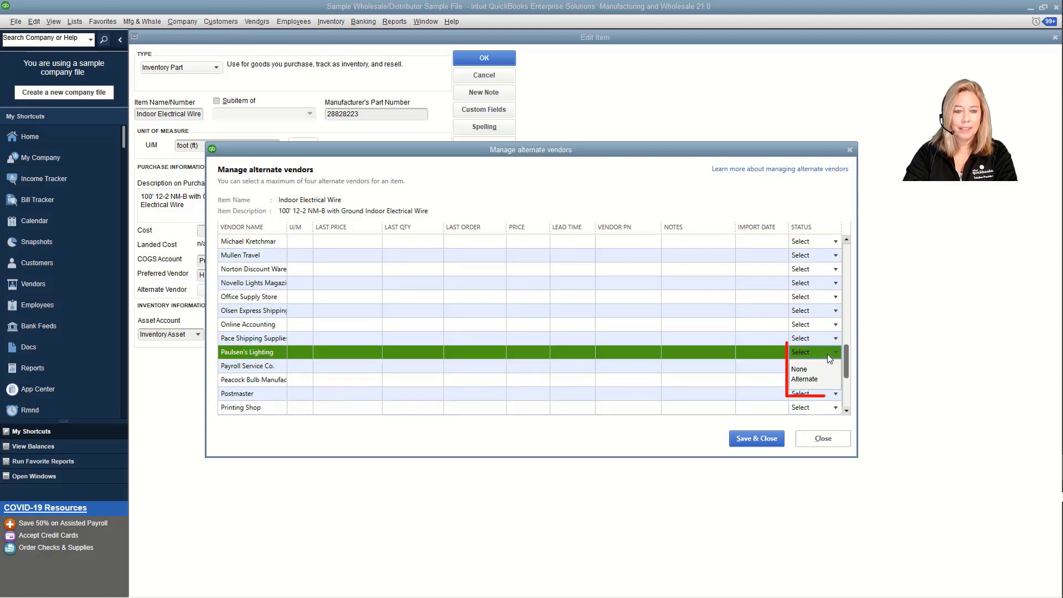
{"action": "left_click", "coordinate": [812, 380]}
- Save the alternate vendor settings and the edited Indoor Electrical Wire item, and close the Item List
{"action": "left_click", "coordinate": [757, 439]}
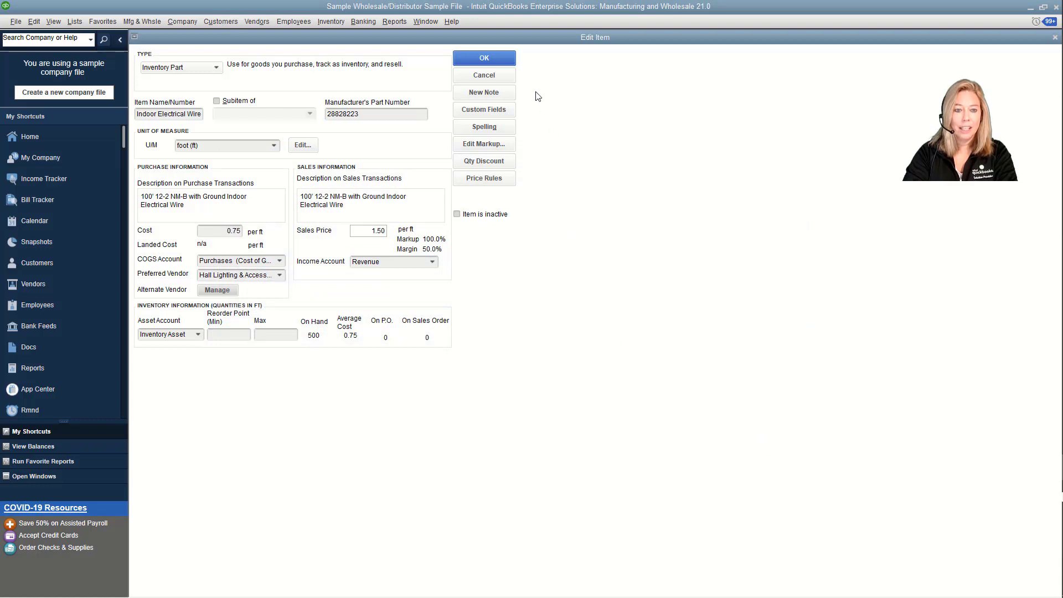
{"action": "left_click", "coordinate": [503, 63]}
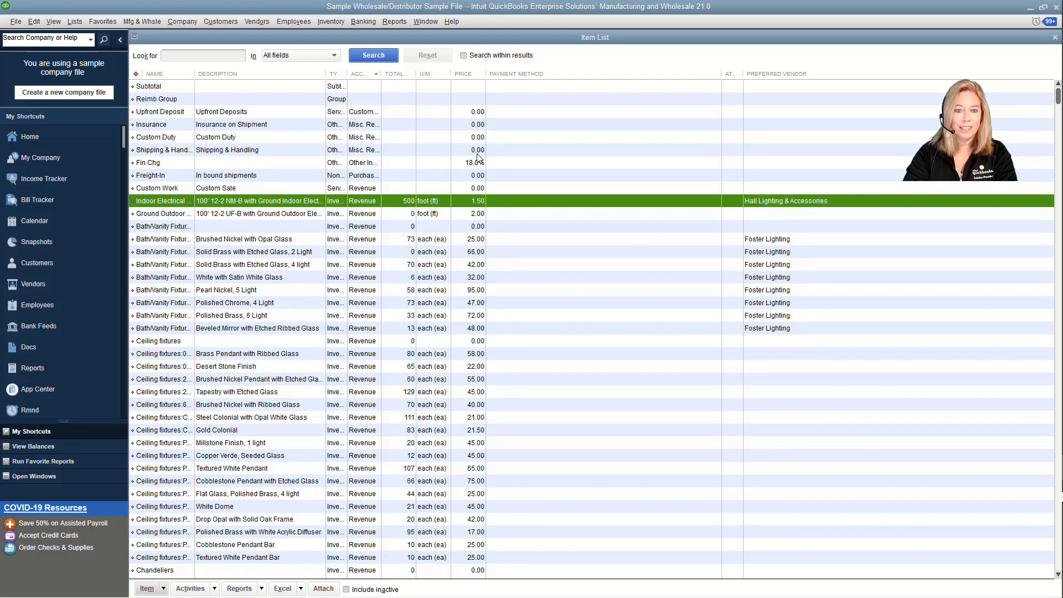
{"action": "left_click", "coordinate": [310, 214]}
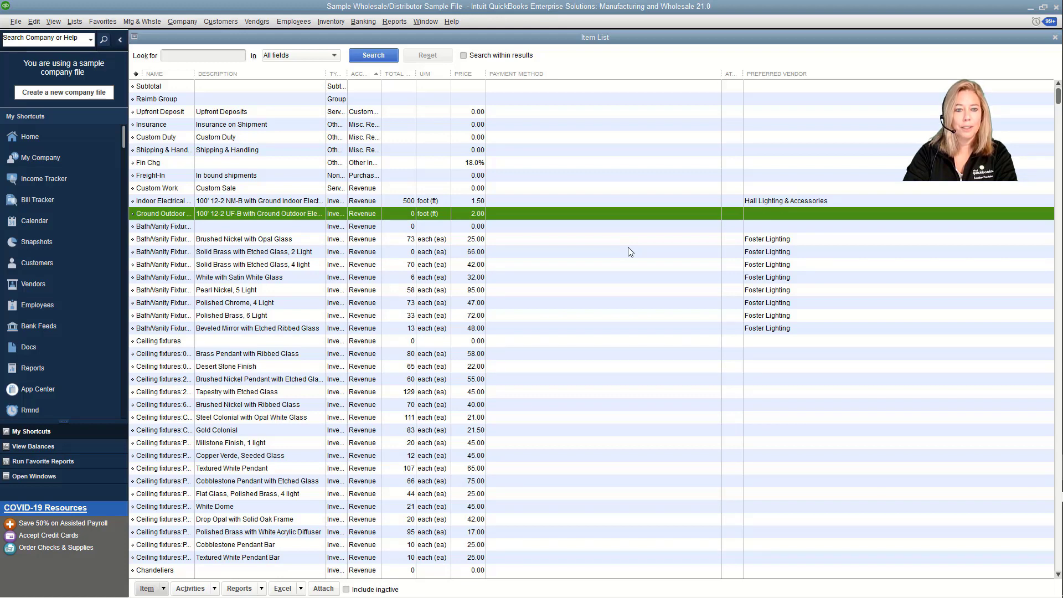
{"action": "left_click", "coordinate": [1055, 37]}
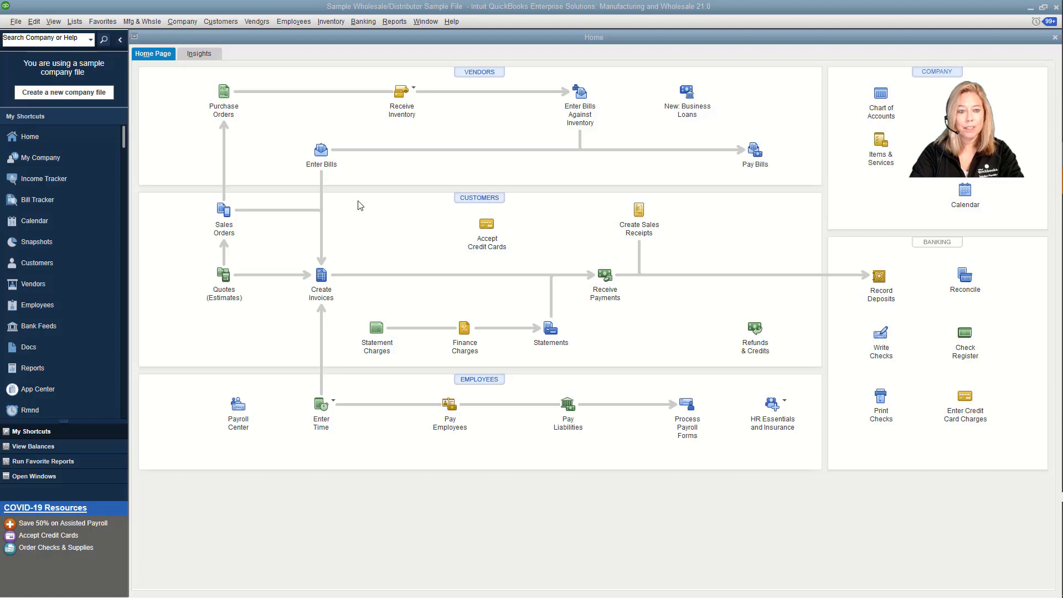
- Open the Vendor Center and view the items linked to Foster Lighting
{"action": "left_click", "coordinate": [250, 22]}
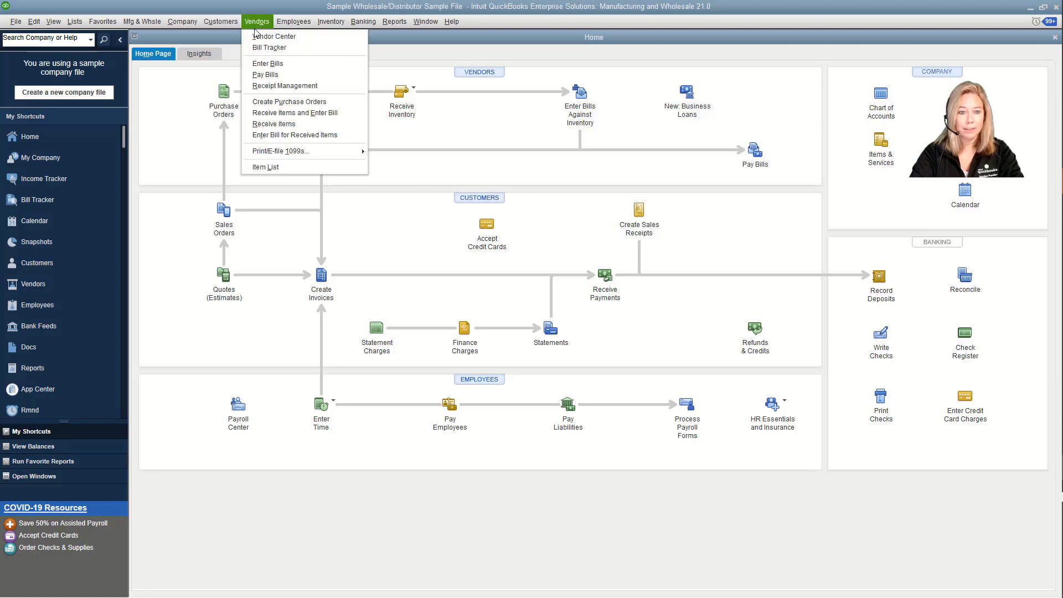
{"action": "left_click", "coordinate": [258, 35]}
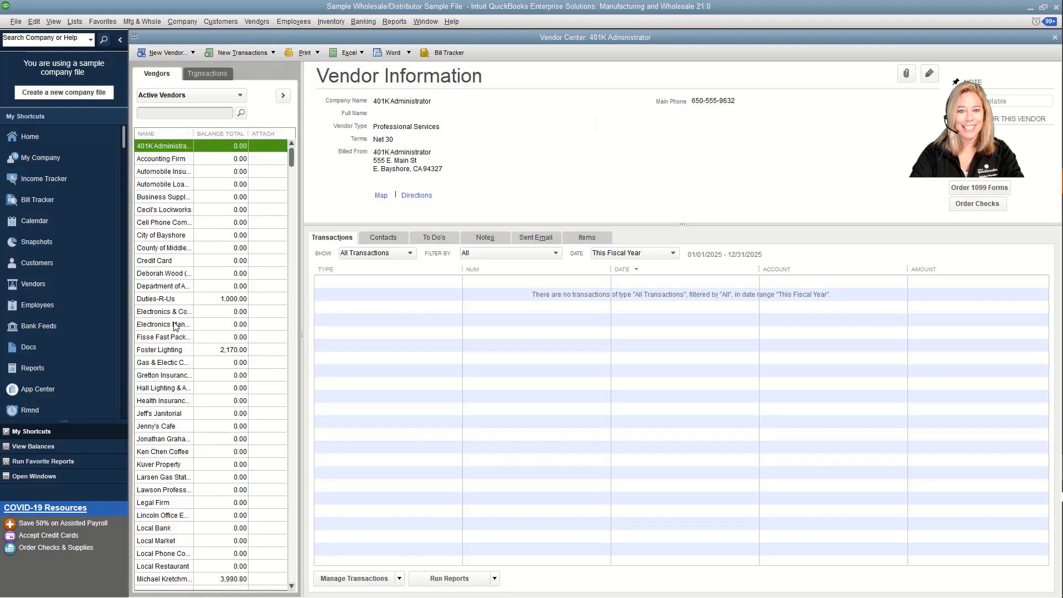
{"action": "left_click", "coordinate": [180, 350]}
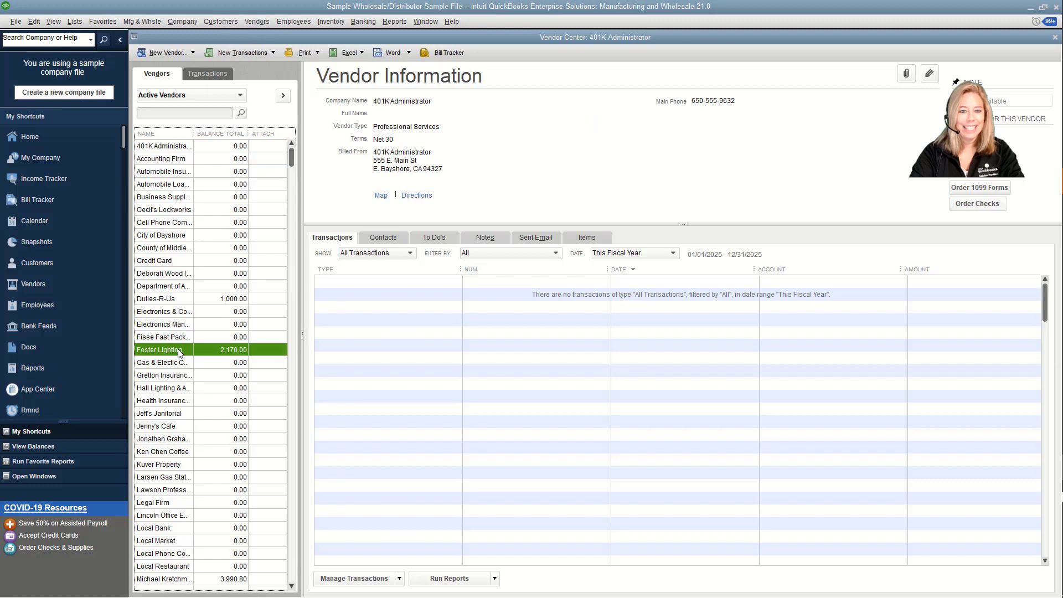
{"action": "left_click", "coordinate": [582, 240]}
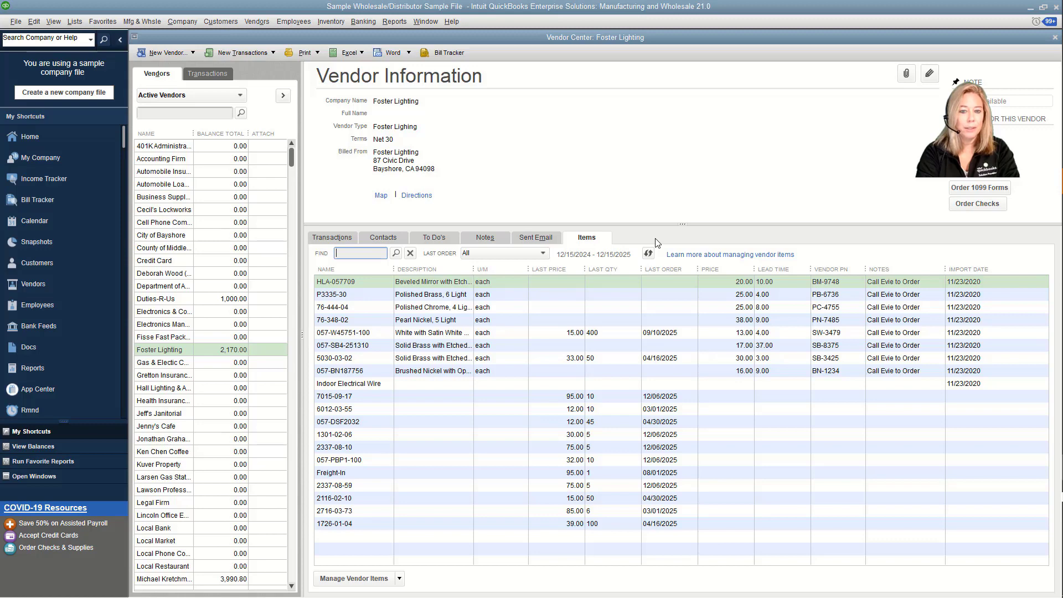
- Open Foster Lighting's vendor items for adding and editing from the Vendor Center, and save the list
{"action": "left_click", "coordinate": [357, 579]}
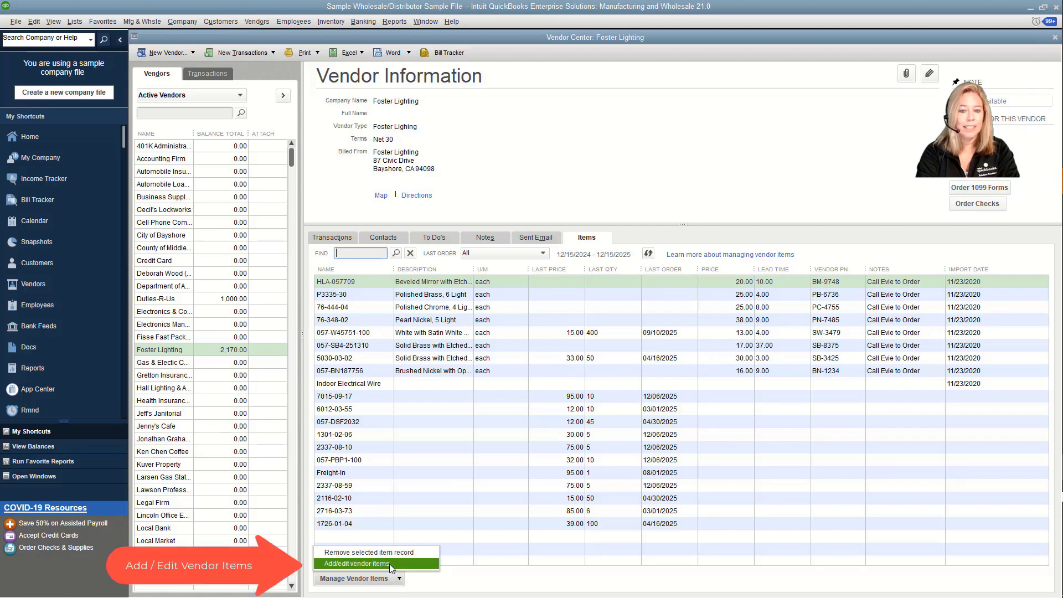
{"action": "left_click", "coordinate": [390, 563]}
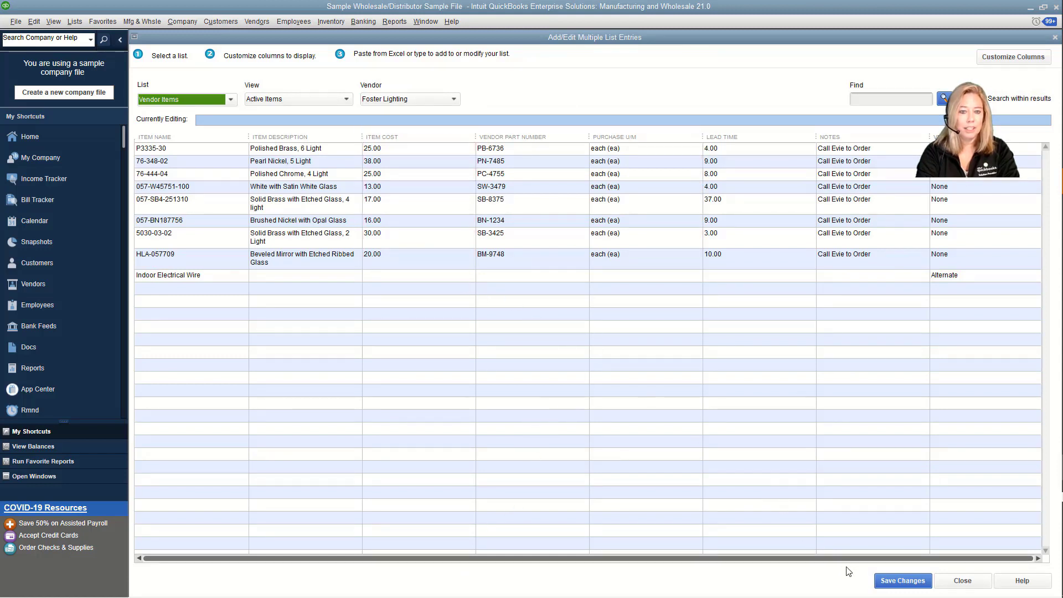
{"action": "left_click", "coordinate": [905, 584]}
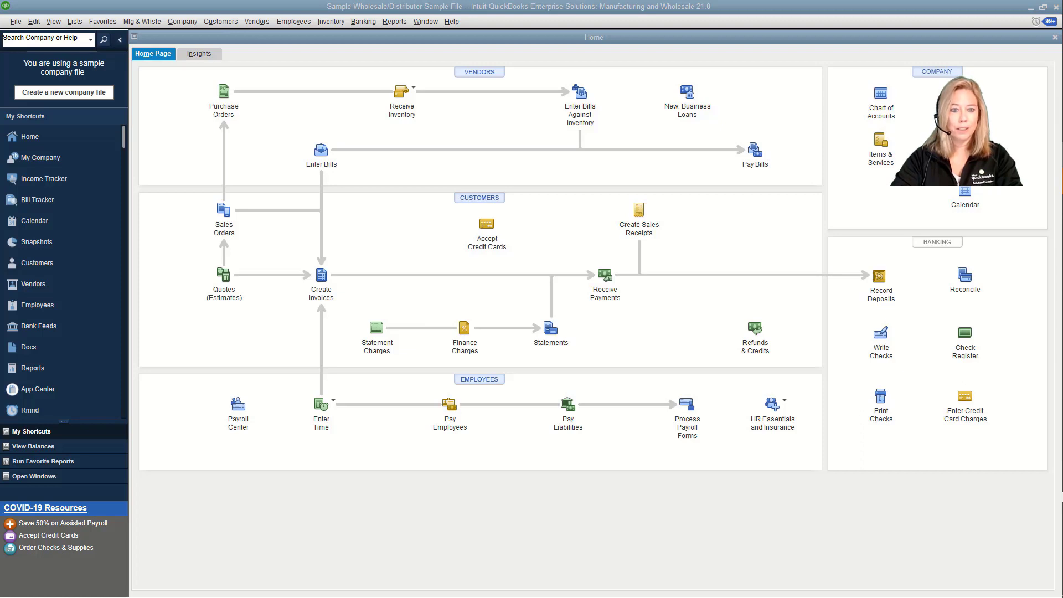
- Start a new purchase order with Foster Lighting as the vendor
{"action": "left_click", "coordinate": [248, 21]}
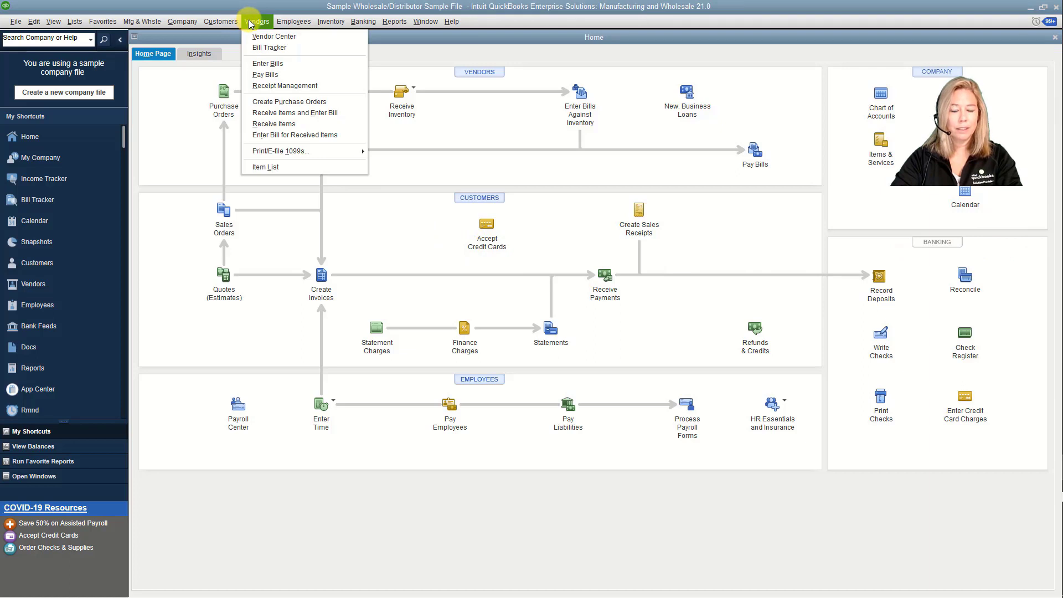
{"action": "left_click", "coordinate": [300, 101]}
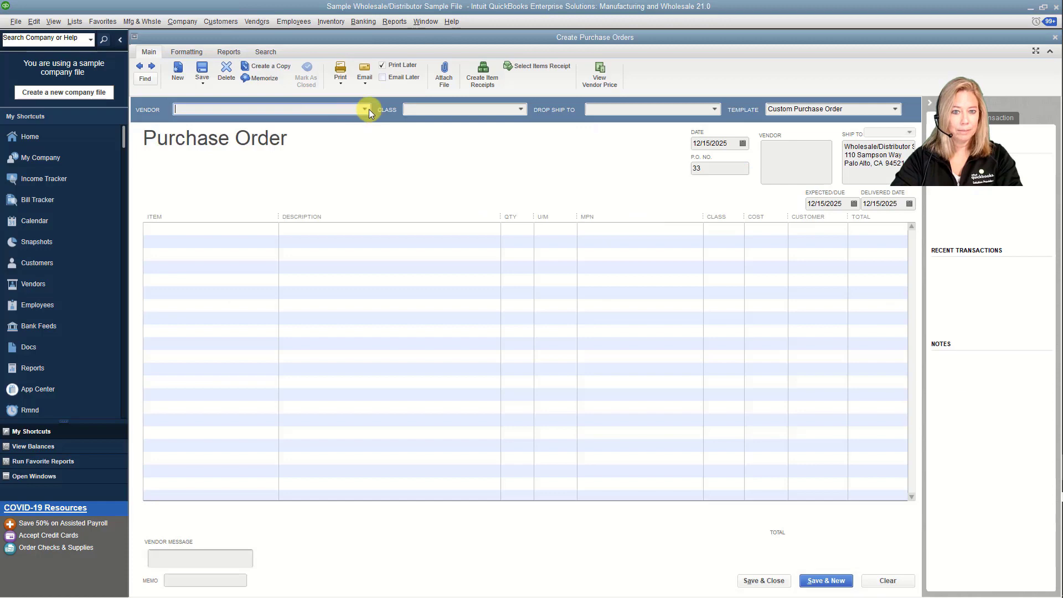
{"action": "left_click", "coordinate": [365, 109]}
{"action": "left_click", "coordinate": [200, 341]}
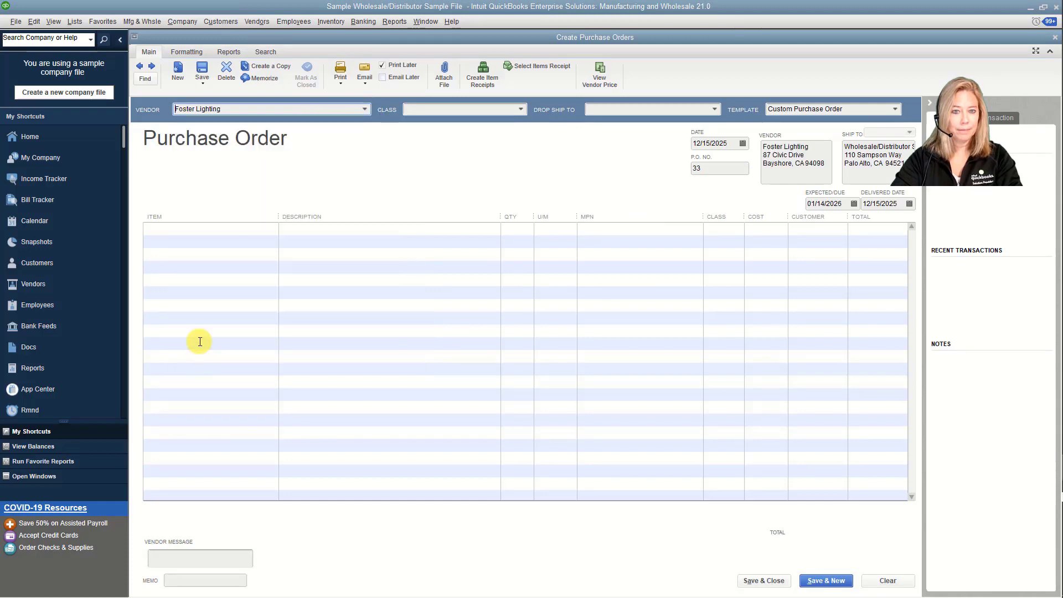
- Add the Bath/Vanity Fixtures items 057-BN187756 and 5030-03-02 to the first two lines of the purchase order
{"action": "left_click", "coordinate": [271, 228]}
{"action": "left_click", "coordinate": [270, 228]}
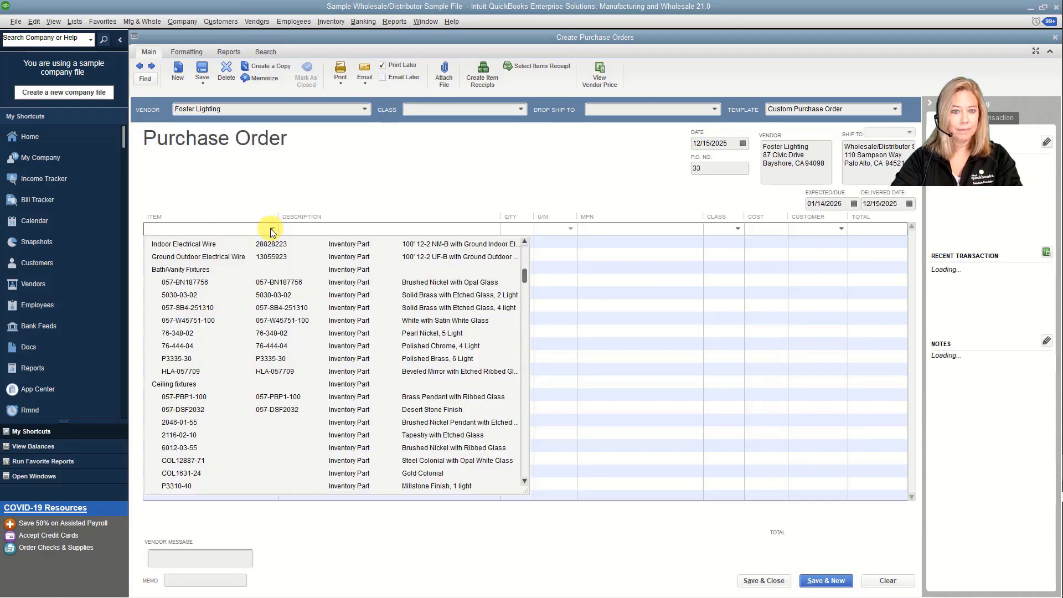
{"action": "left_click", "coordinate": [204, 282]}
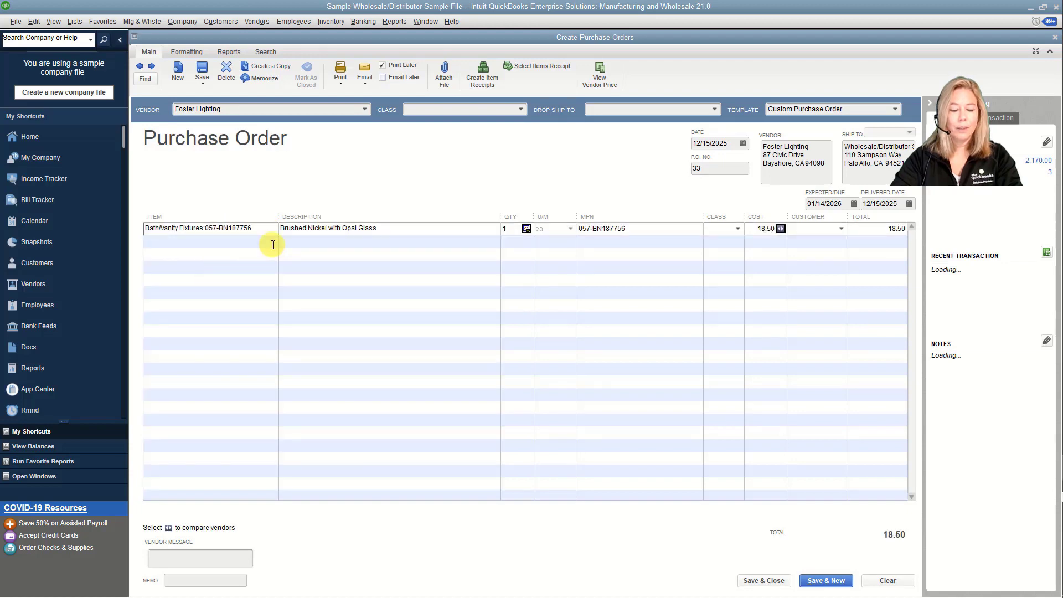
{"action": "left_click", "coordinate": [274, 242]}
{"action": "left_click", "coordinate": [272, 241]}
{"action": "left_click", "coordinate": [192, 309]}
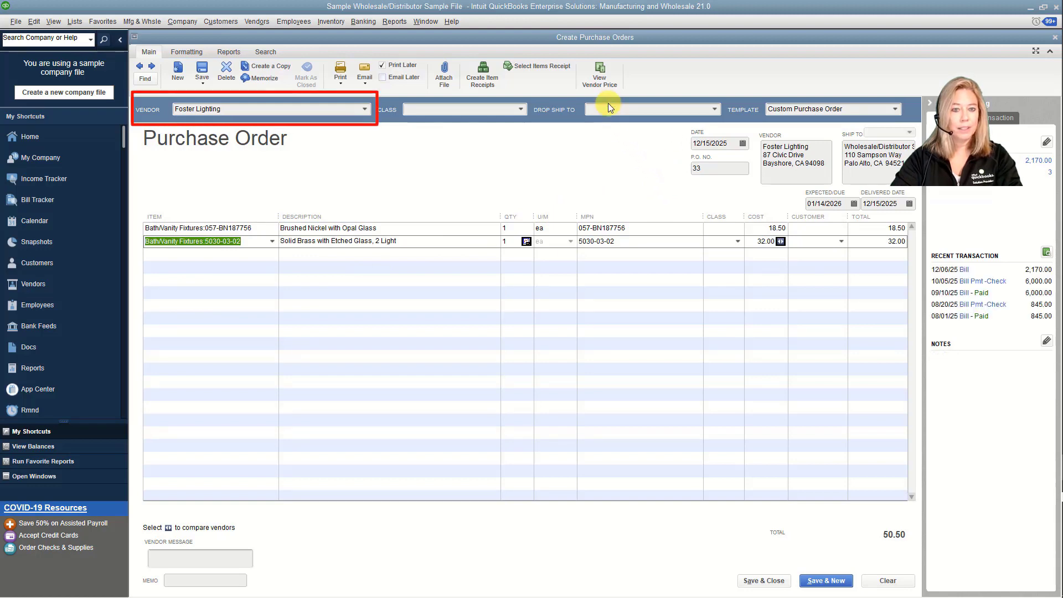
- View the vendor prices for the purchase order items, switch the vendor to Hall Lighting & Accessories, and close the price view
{"action": "left_click", "coordinate": [615, 79]}
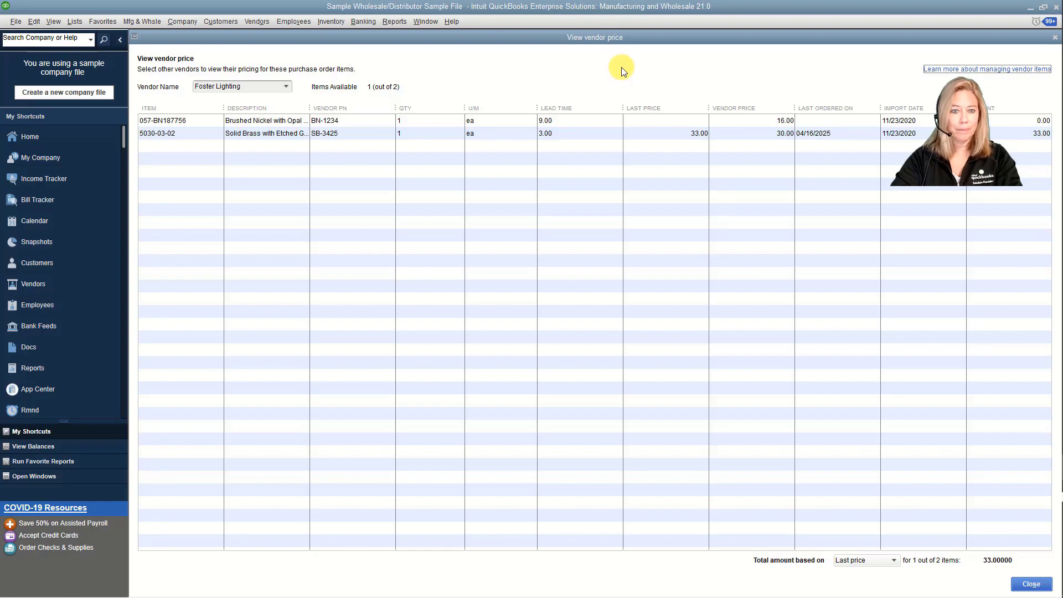
{"action": "left_click", "coordinate": [289, 85]}
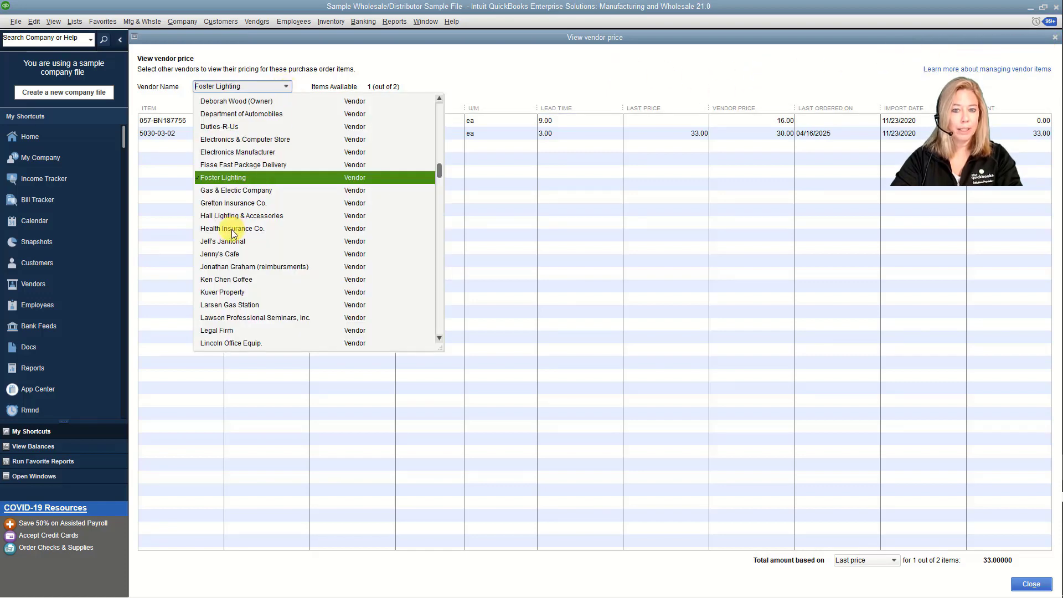
{"action": "left_click", "coordinate": [223, 215]}
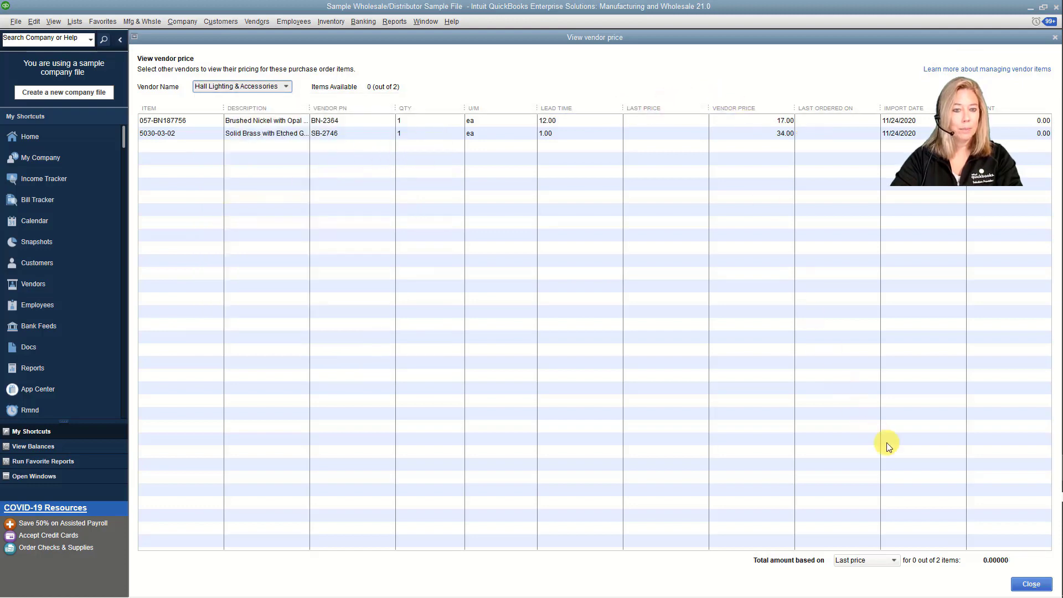
{"action": "left_click", "coordinate": [1023, 585]}
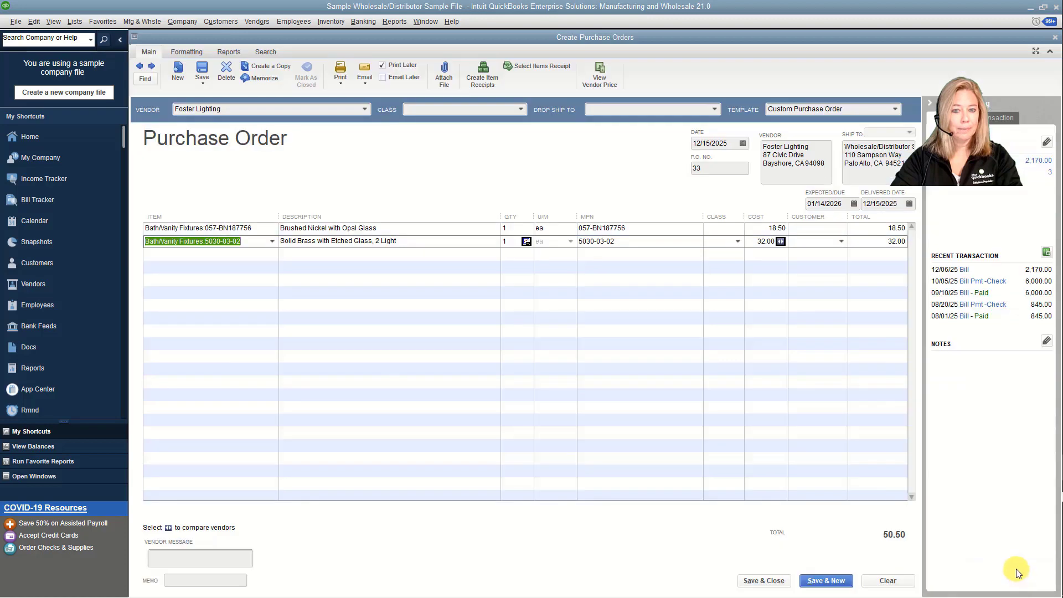
- Compare the vendors for item 057-BN187756 on the purchase order, select Paulsen's Lighting, and close the comparison
{"action": "left_click", "coordinate": [262, 229]}
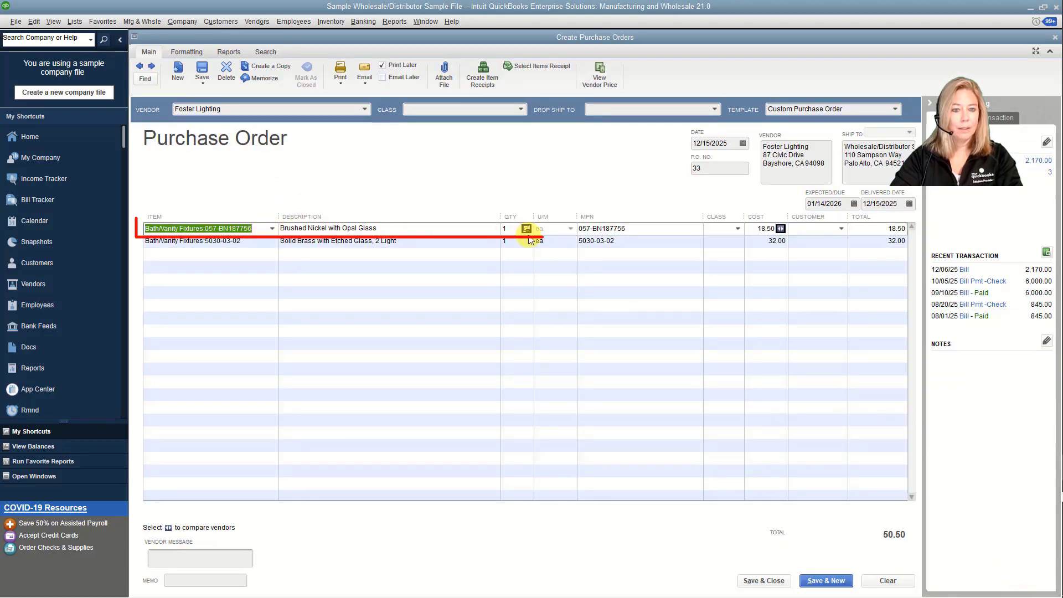
{"action": "left_click", "coordinate": [781, 229]}
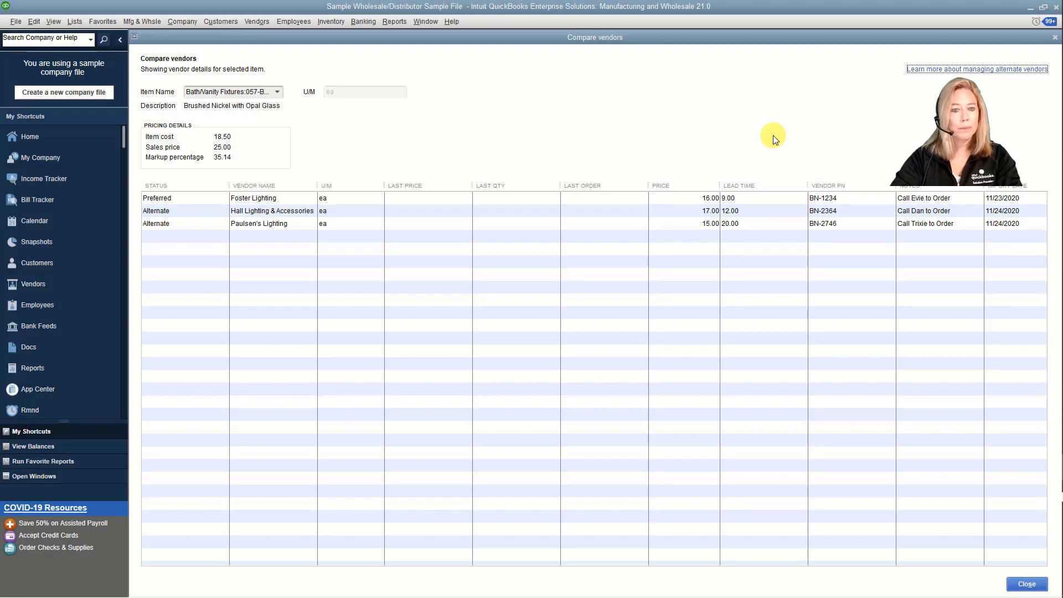
{"action": "left_click", "coordinate": [298, 225]}
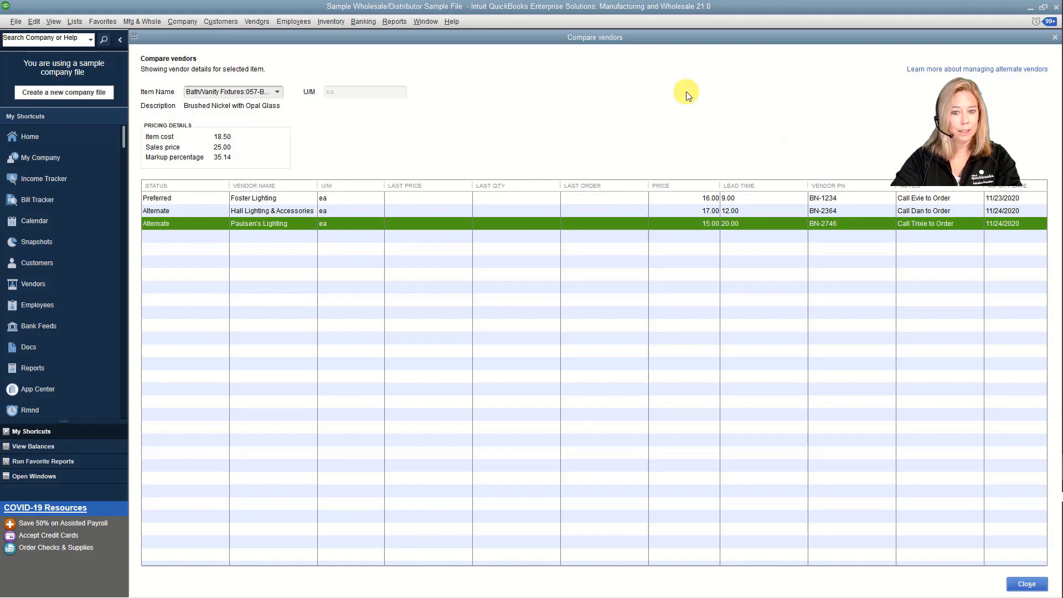
{"action": "left_click", "coordinate": [1027, 584]}
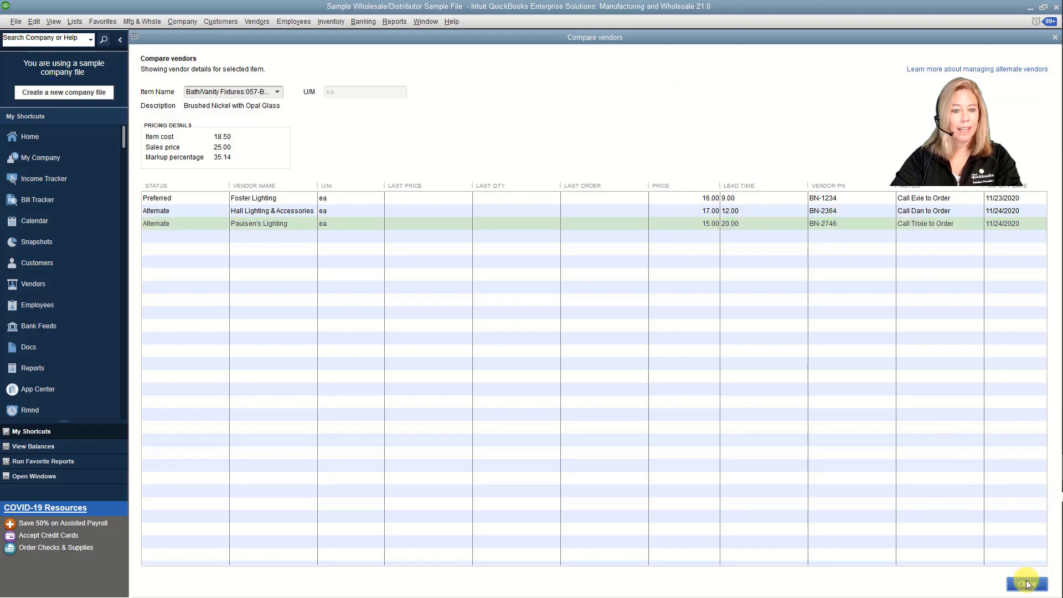